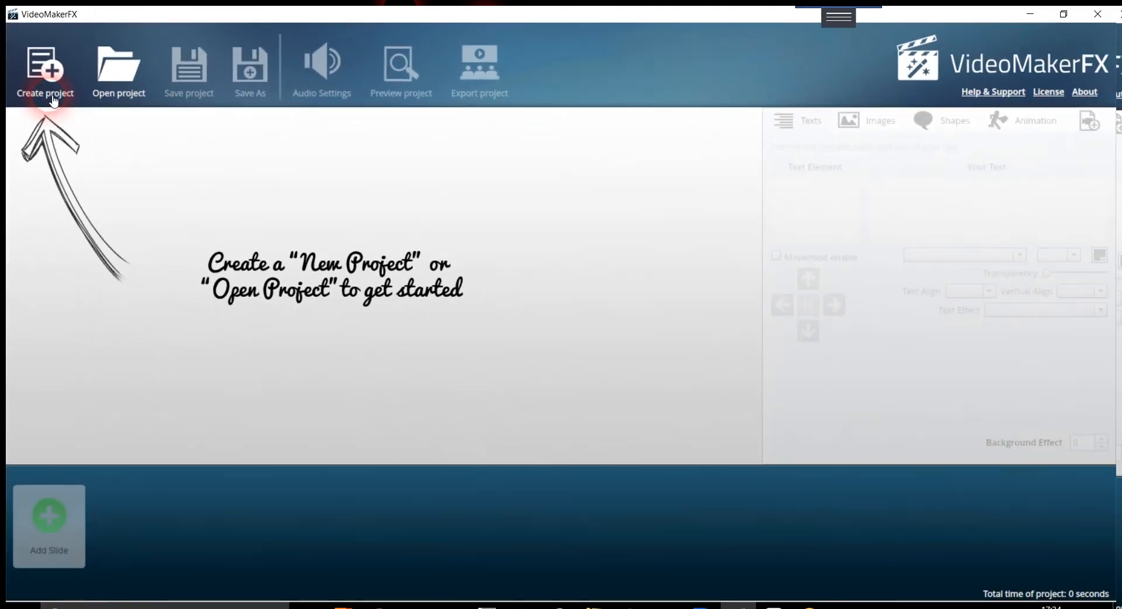
# Create a new project named creation.
pyautogui.click(101, 194)
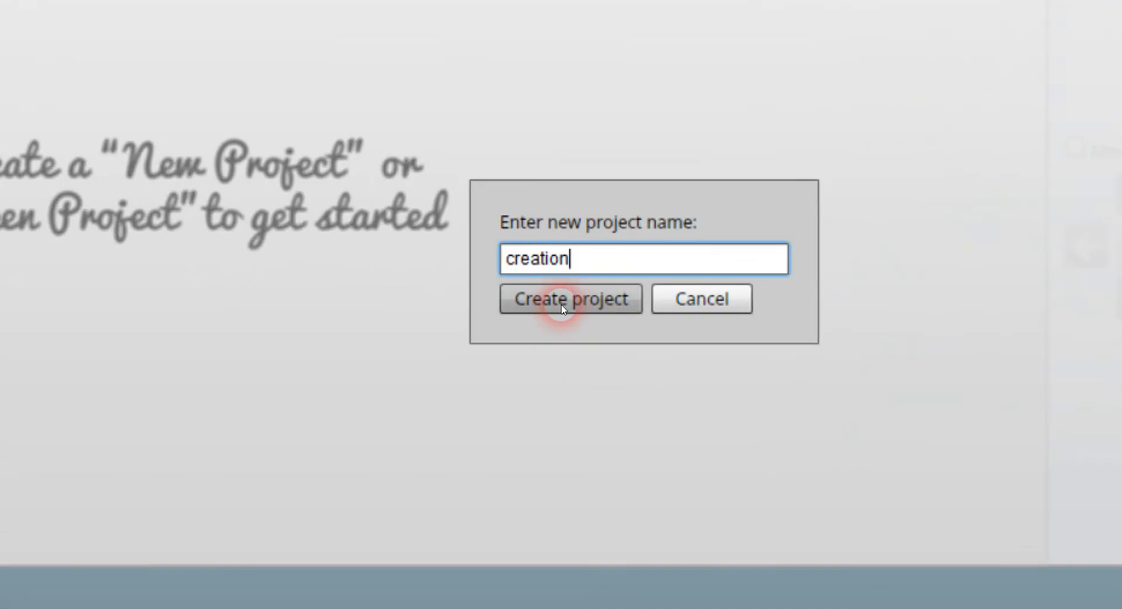
pyautogui.click(562, 308)
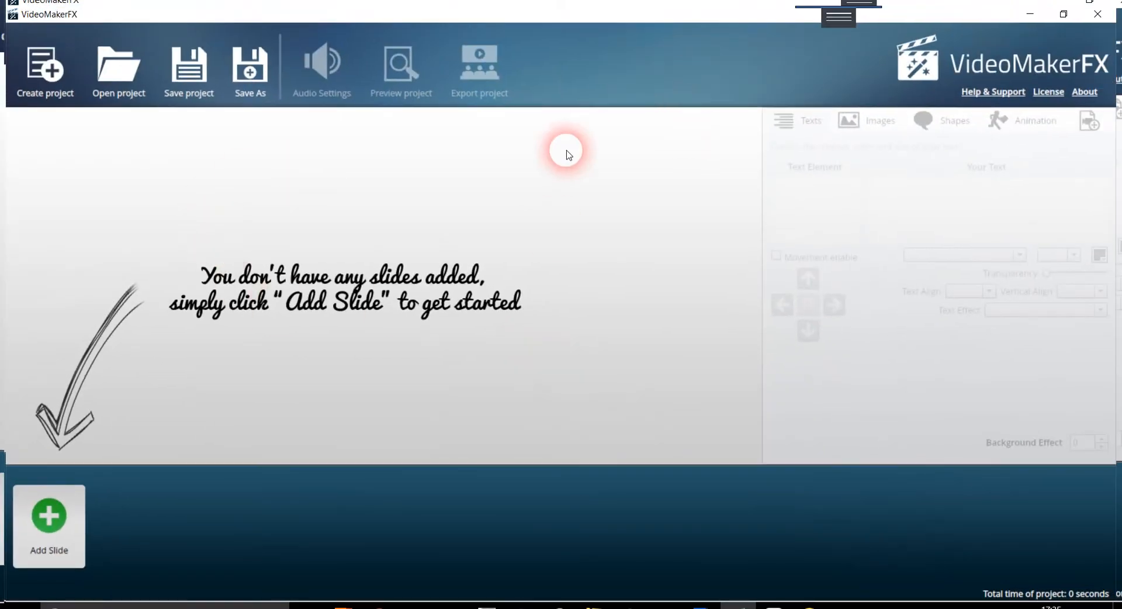
# Start adding a slide and preview the three layouts of the -ESSENTIALS - Articles or Text theme.
pyautogui.click(60, 547)
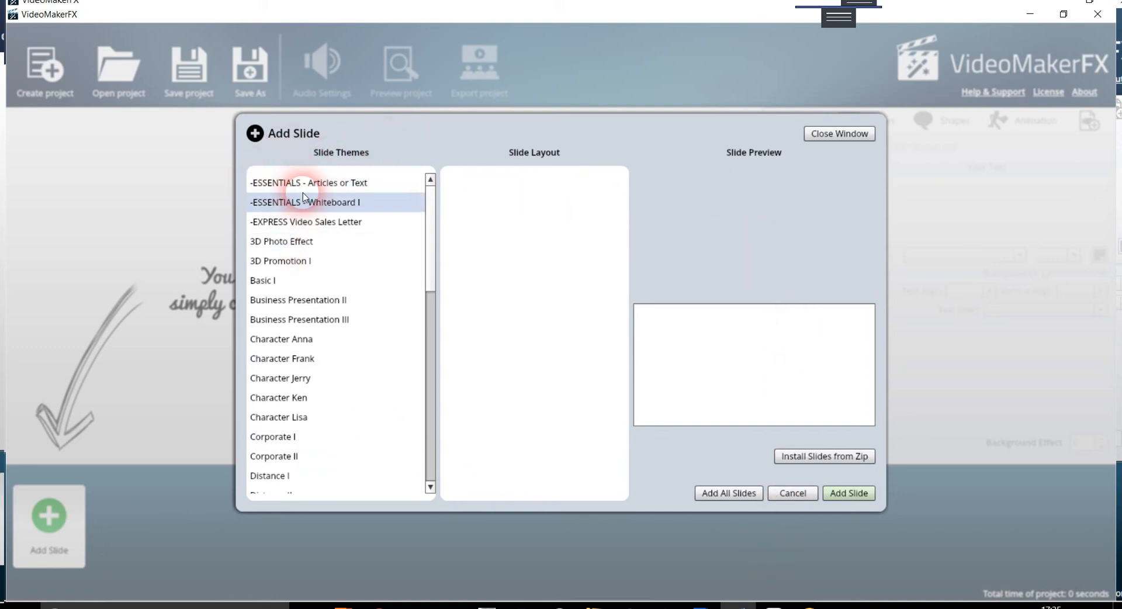
pyautogui.click(363, 189)
pyautogui.click(491, 186)
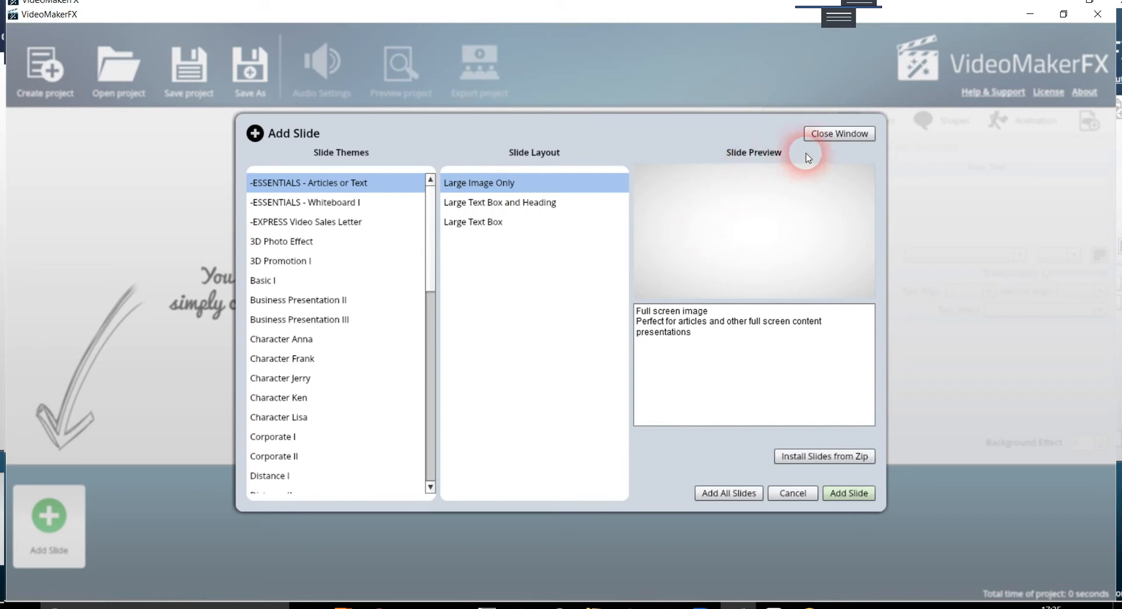
pyautogui.click(528, 206)
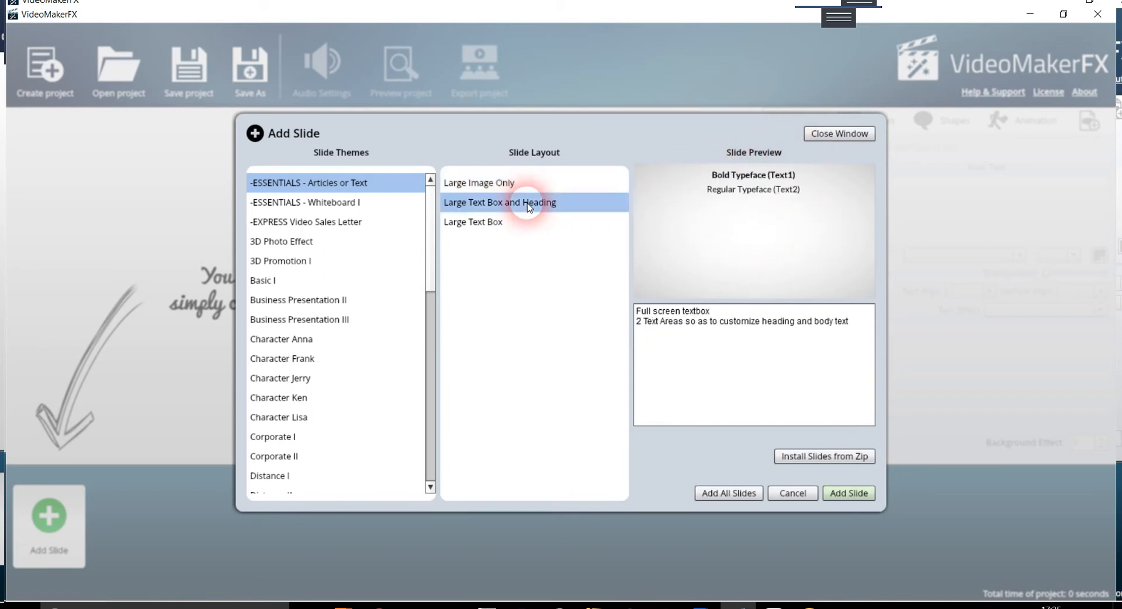
pyautogui.click(488, 228)
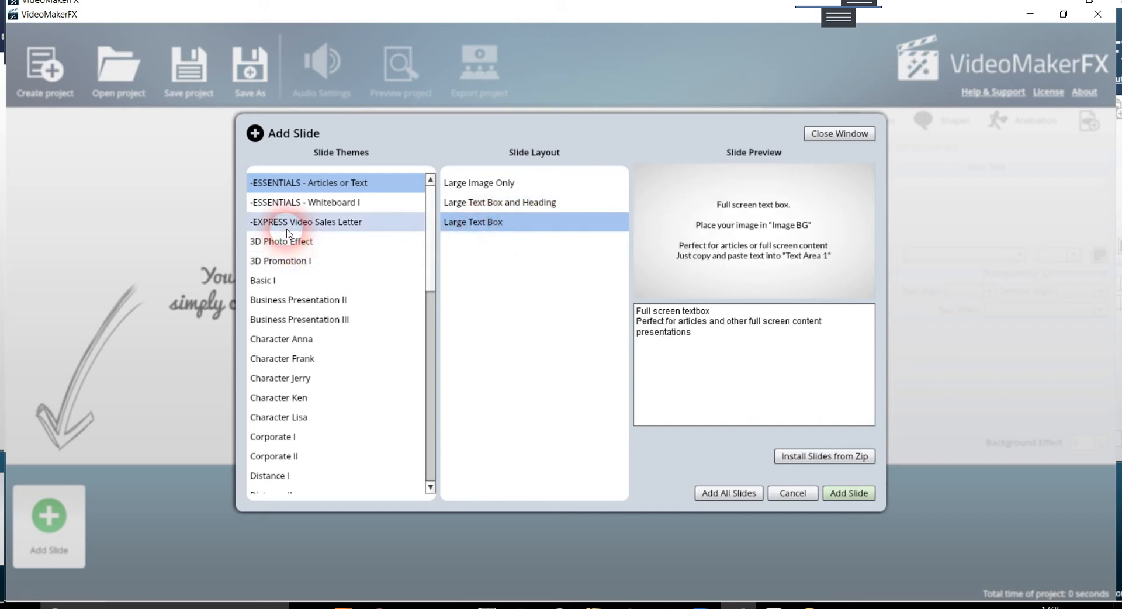
# Preview layouts 1, 2, 4 and 5b of the Character Anna theme and add all of its slides to the project.
pyautogui.click(299, 342)
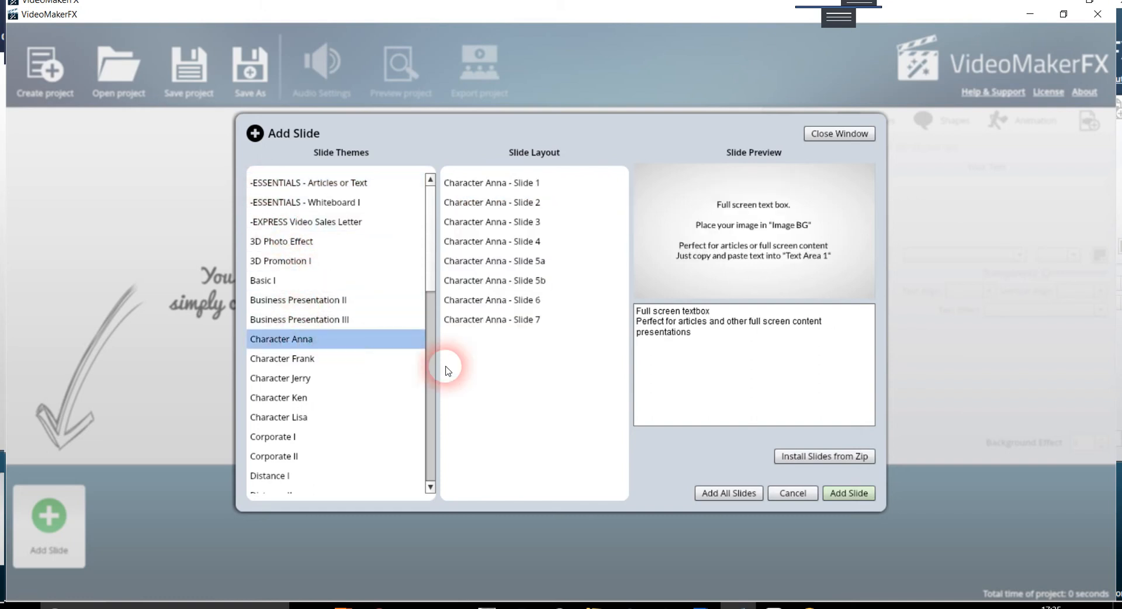
pyautogui.click(471, 187)
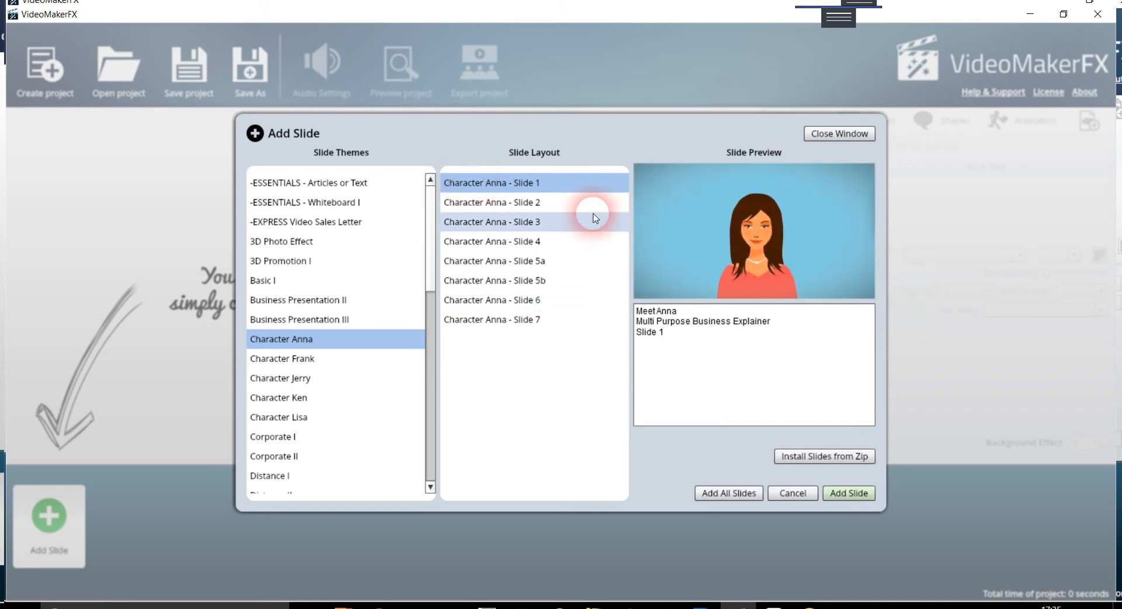
pyautogui.click(498, 204)
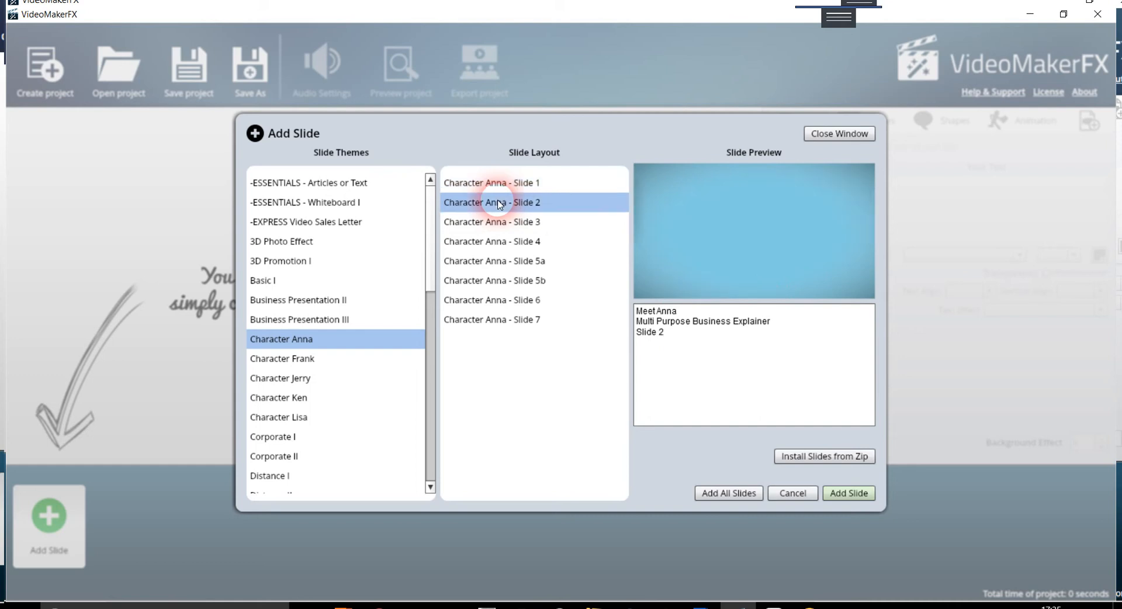
pyautogui.click(479, 243)
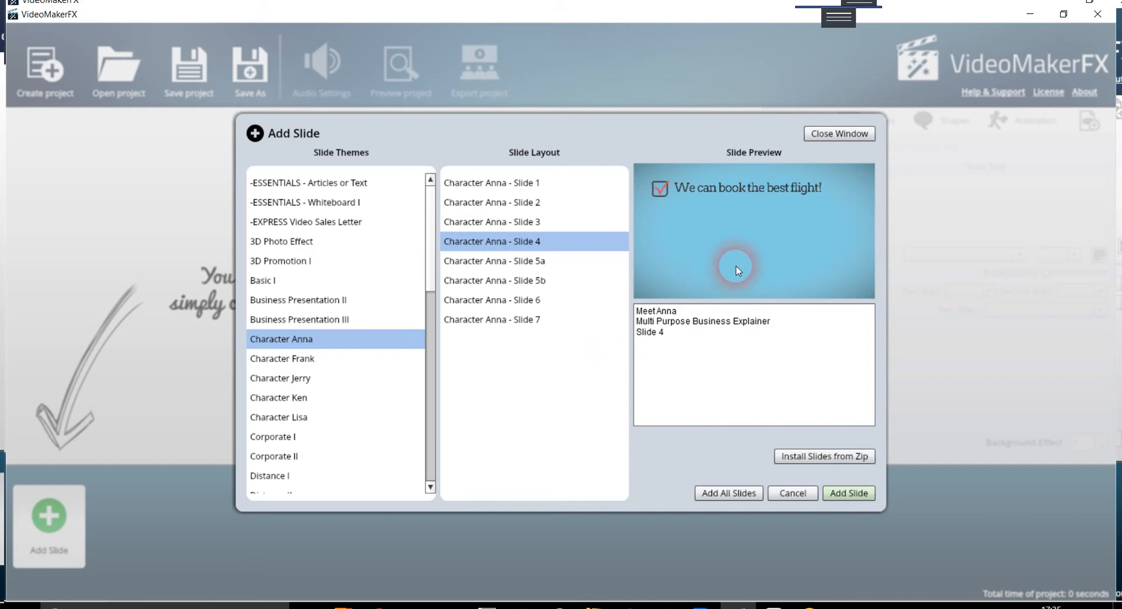
pyautogui.click(480, 281)
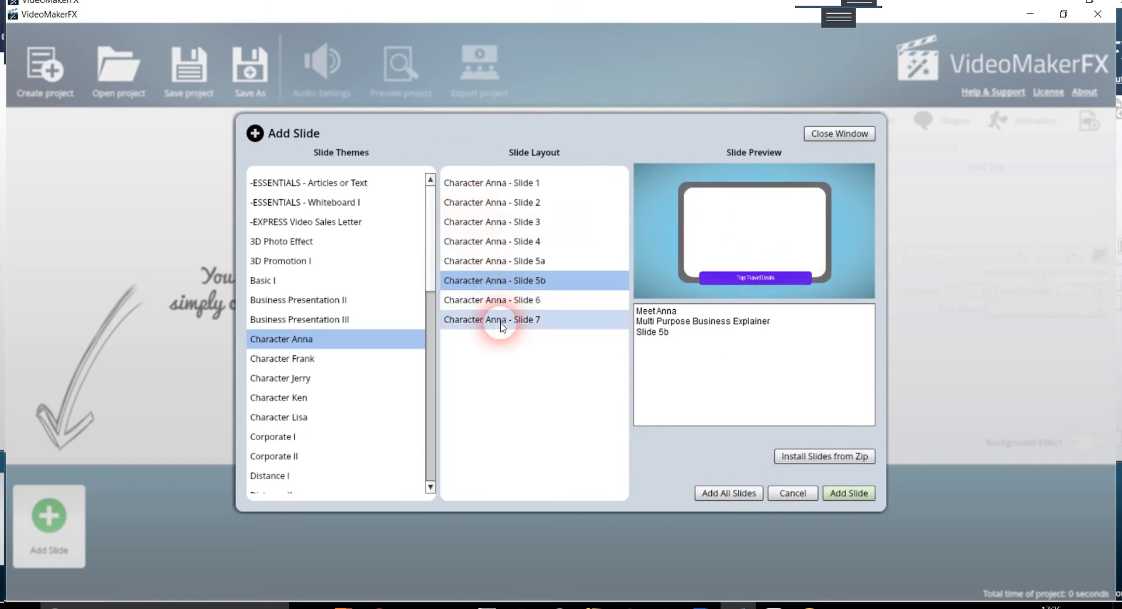
pyautogui.click(737, 493)
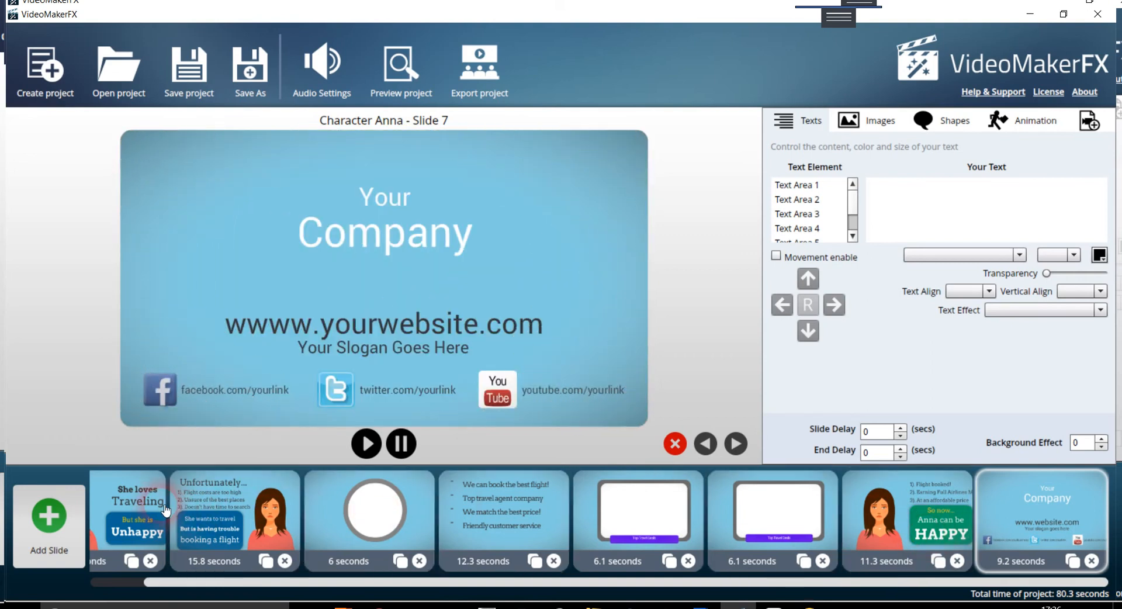
# Open the project's first slide, Character Anna - Slide 1, and pause its playback.
pyautogui.moveTo(173, 588); pyautogui.dragTo(120, 588)
pyautogui.click(119, 518)
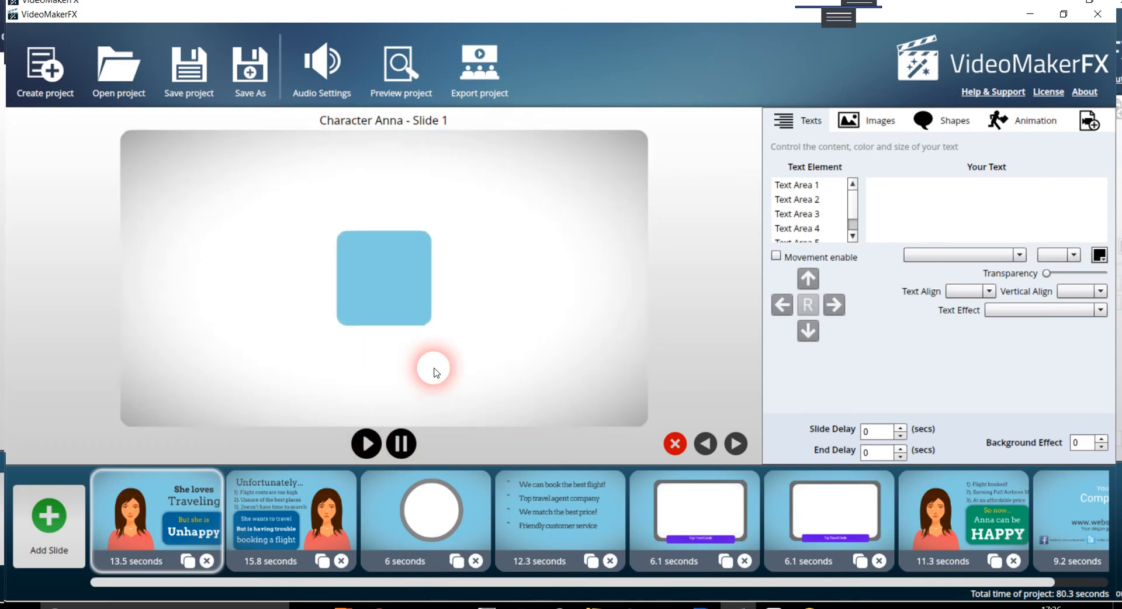
pyautogui.click(407, 442)
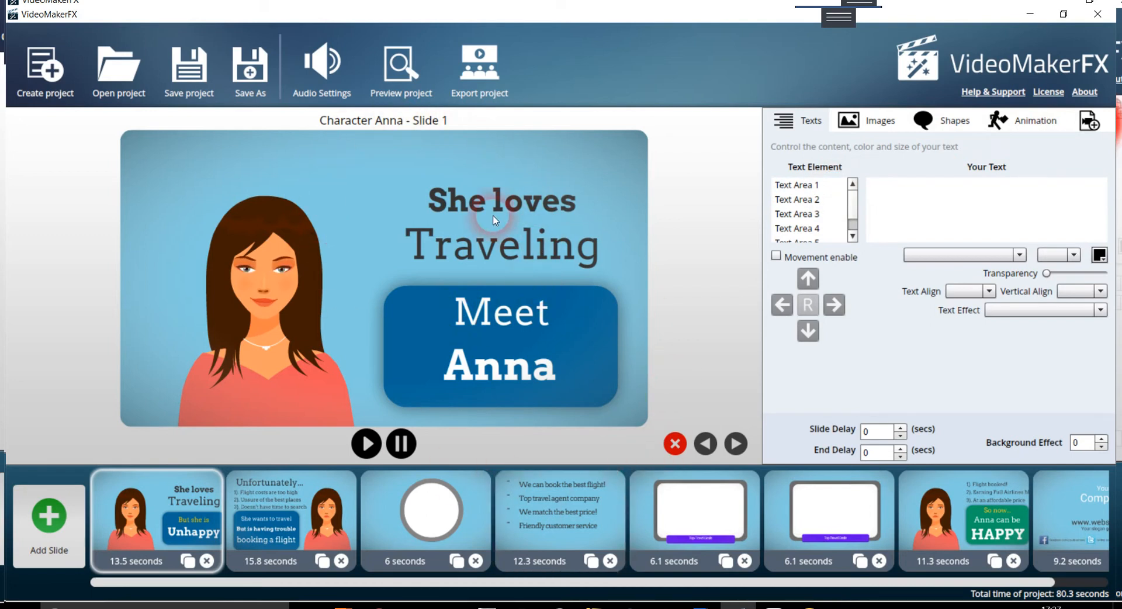
# Go through Text Areas 1 to 4 of the first slide to examine which text each one controls.
pyautogui.click(792, 187)
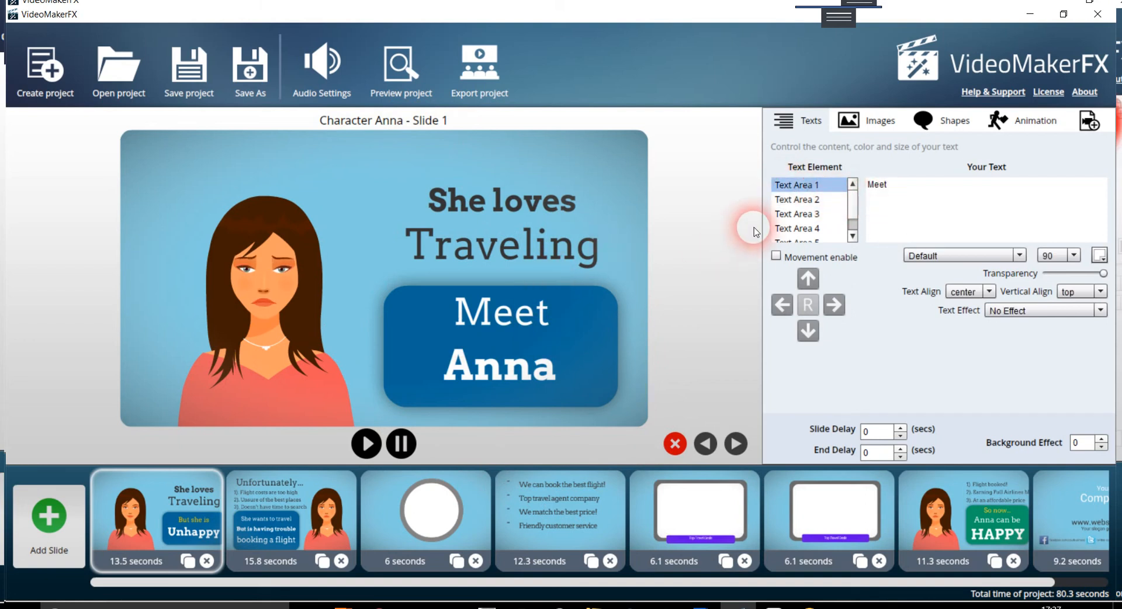
pyautogui.click(780, 199)
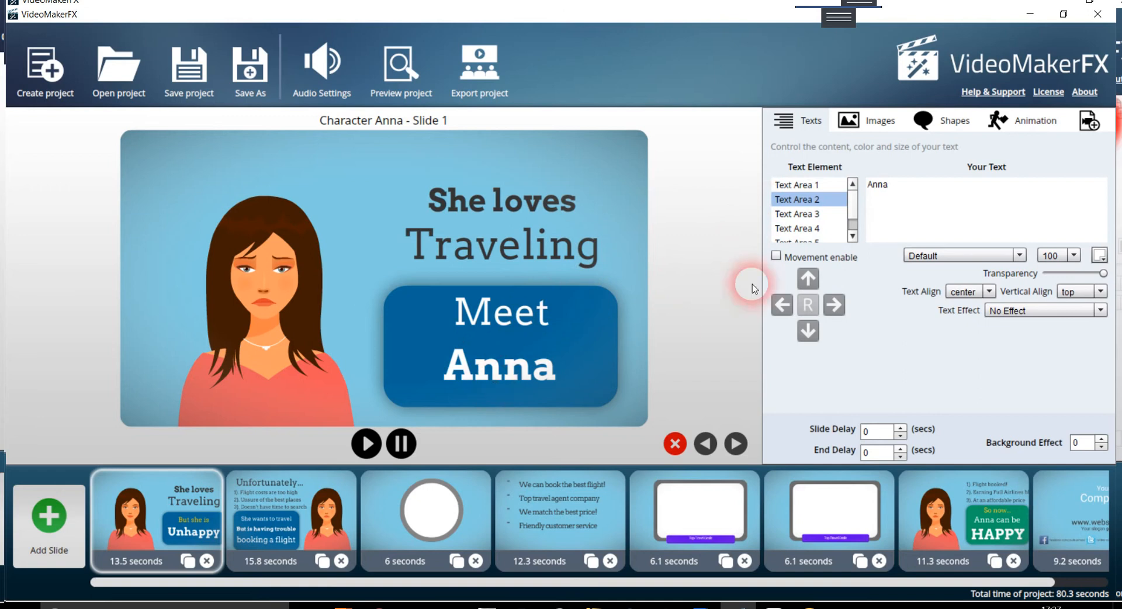
pyautogui.click(798, 214)
pyautogui.click(803, 238)
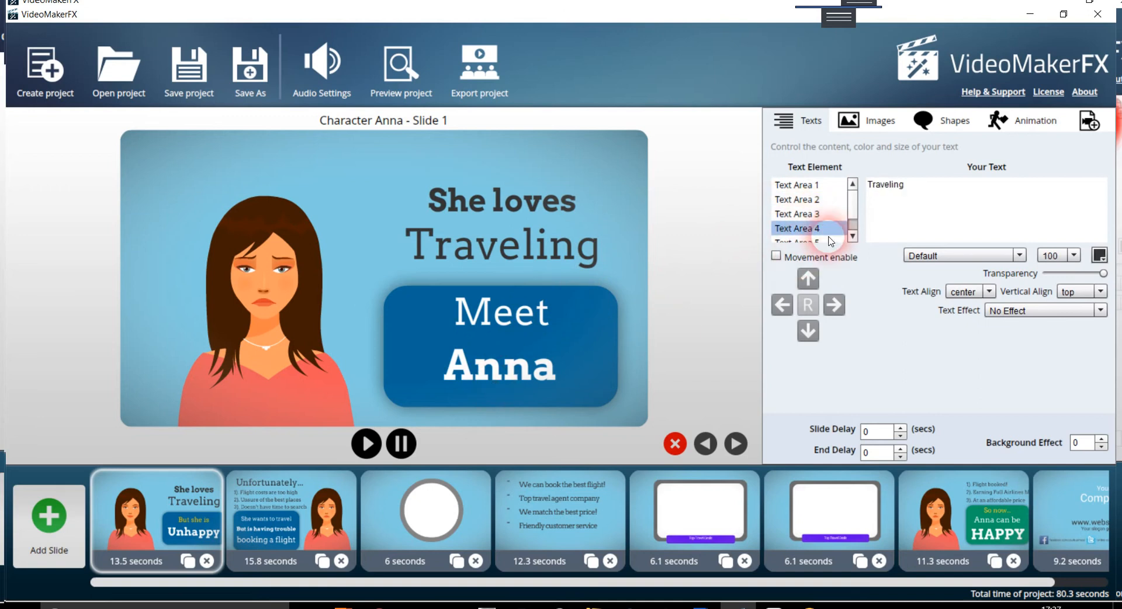
pyautogui.scroll(-2, 853, 240)
pyautogui.scroll(2, 843, 193)
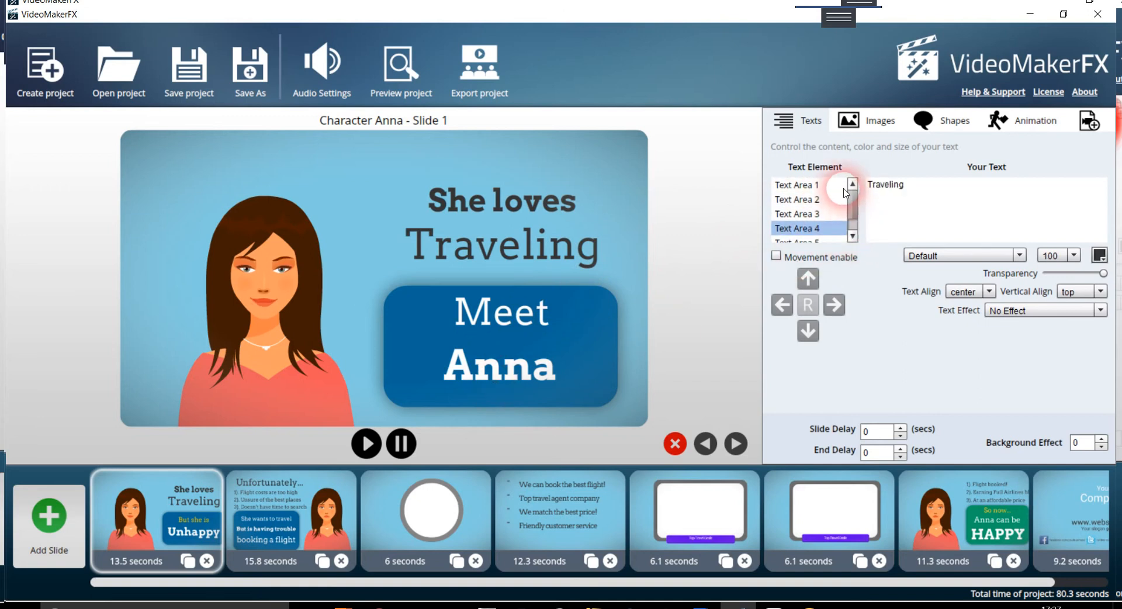
# Replace the text of Text Area 1 on the first slide with "Salut".
pyautogui.click(842, 184)
pyautogui.click(893, 191)
pyautogui.moveTo(893, 191); pyautogui.dragTo(839, 174)
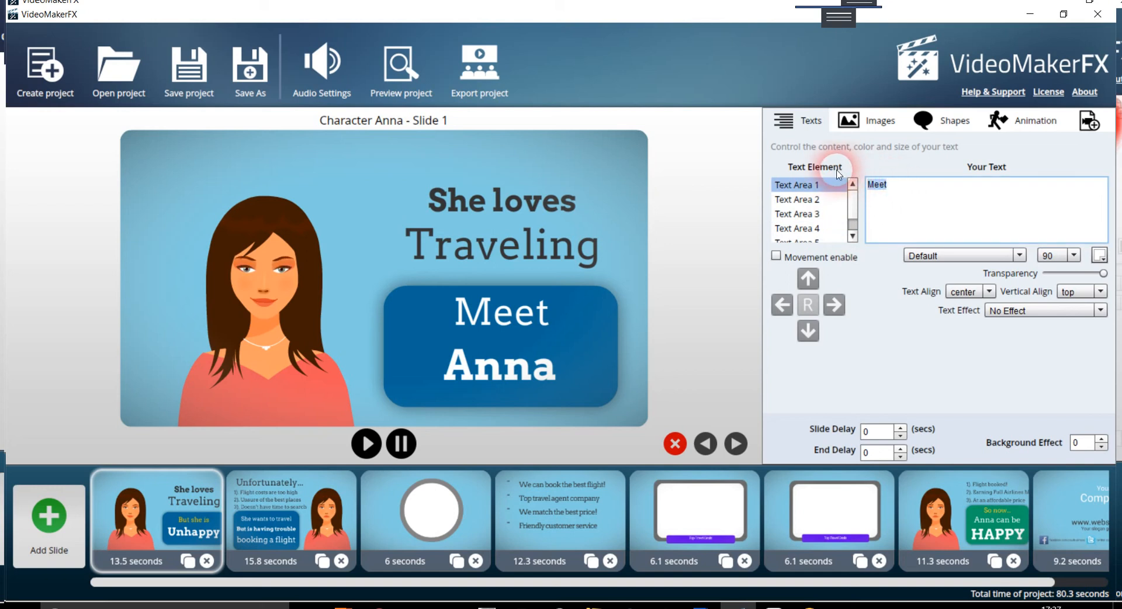
pyautogui.write('S')
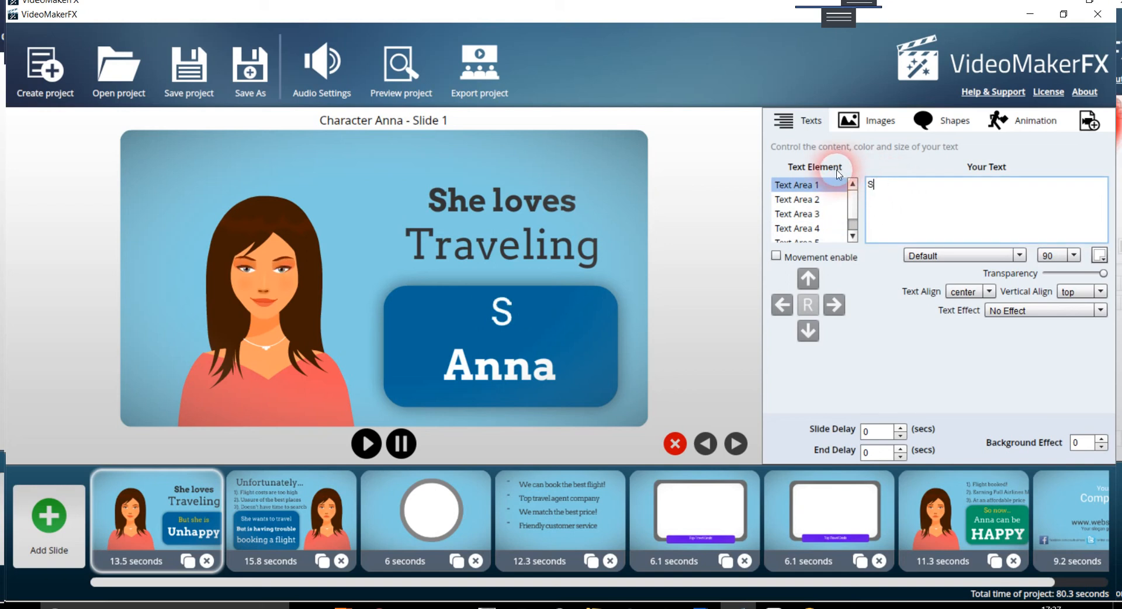
pyautogui.write('alut')
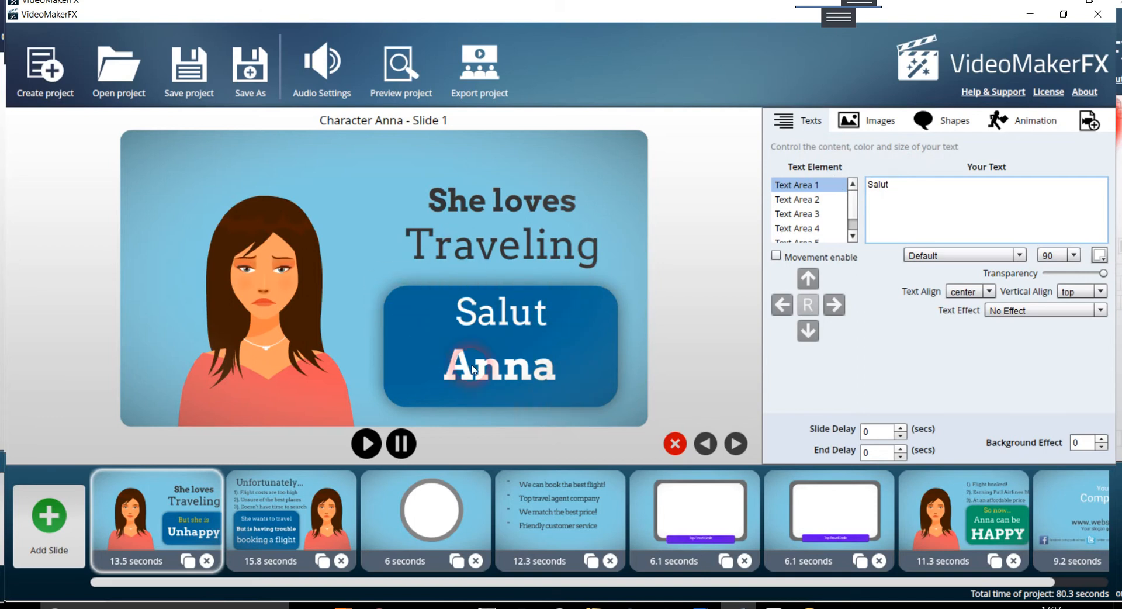
# Replace the character's name in Text Area 2 with another first name.
pyautogui.click(795, 201)
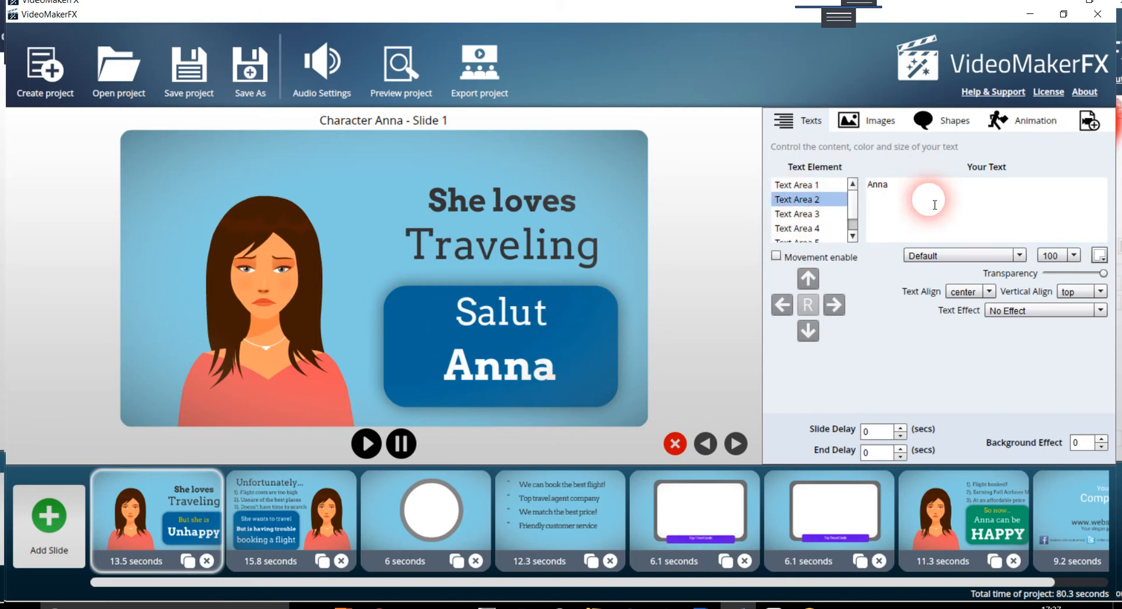
pyautogui.moveTo(906, 186); pyautogui.dragTo(843, 174)
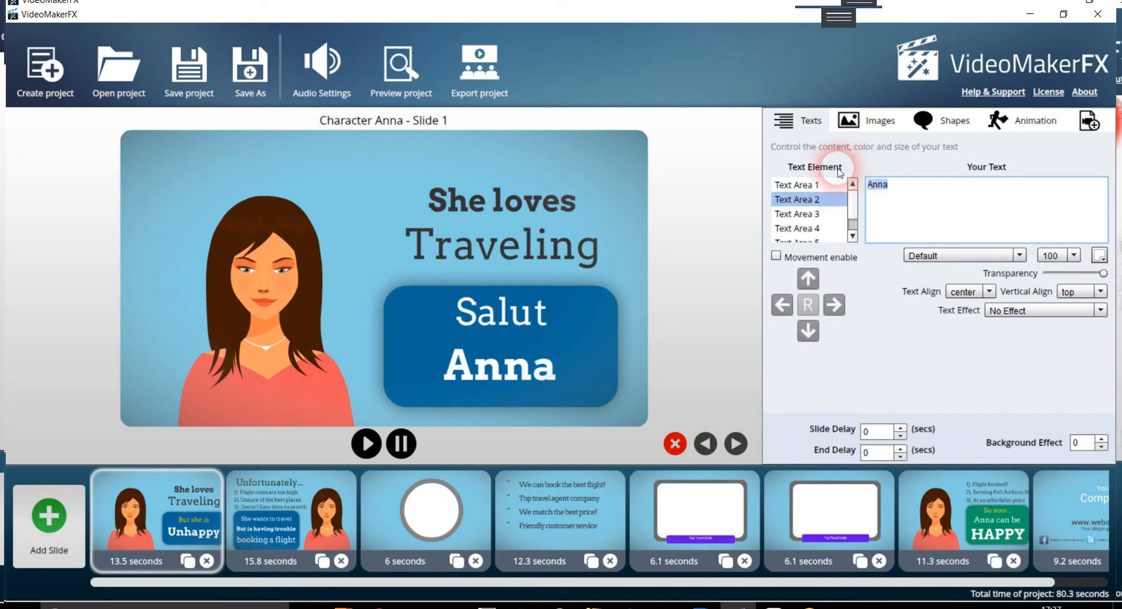
pyautogui.write('Sandrine')
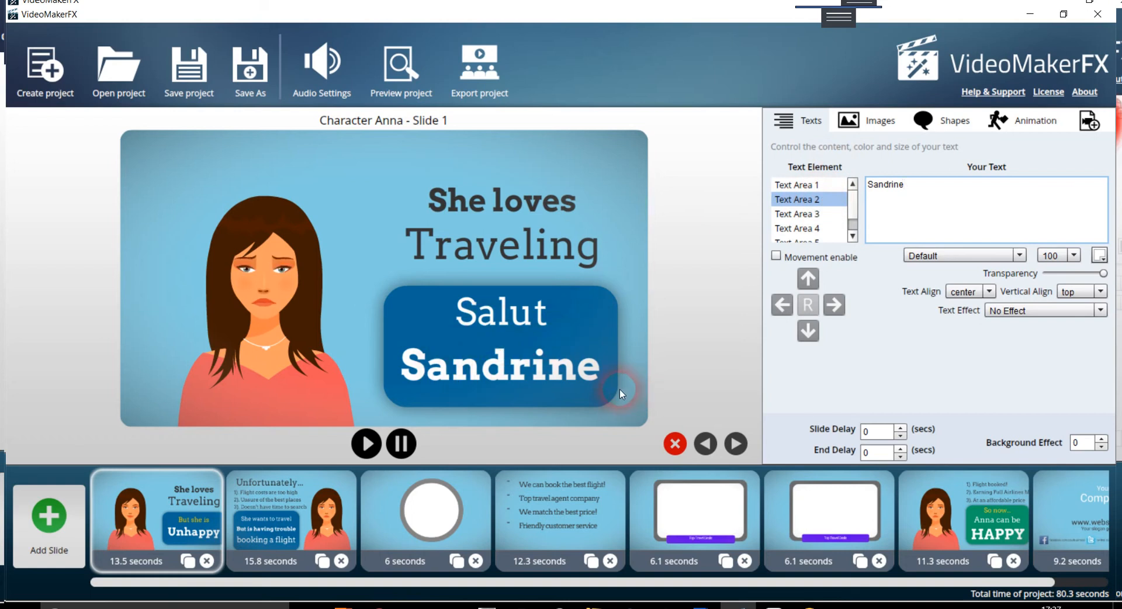
# Set the font size of Text Area 2 to 55 and its text colour to salmon.
pyautogui.click(1073, 255)
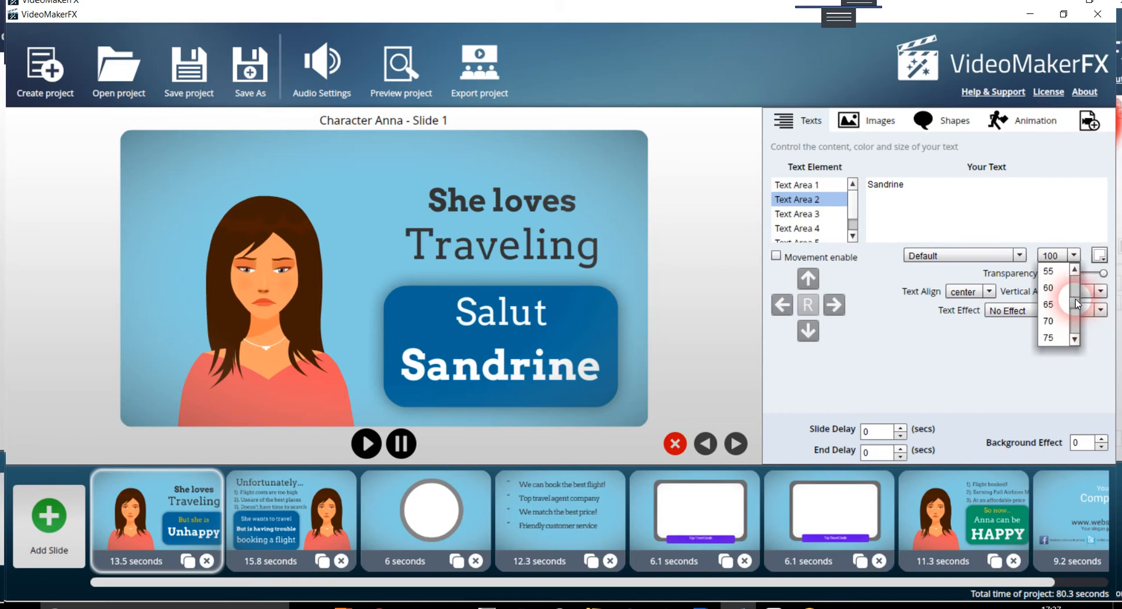
pyautogui.moveTo(1076, 300); pyautogui.dragTo(1075, 297)
pyautogui.click(1058, 288)
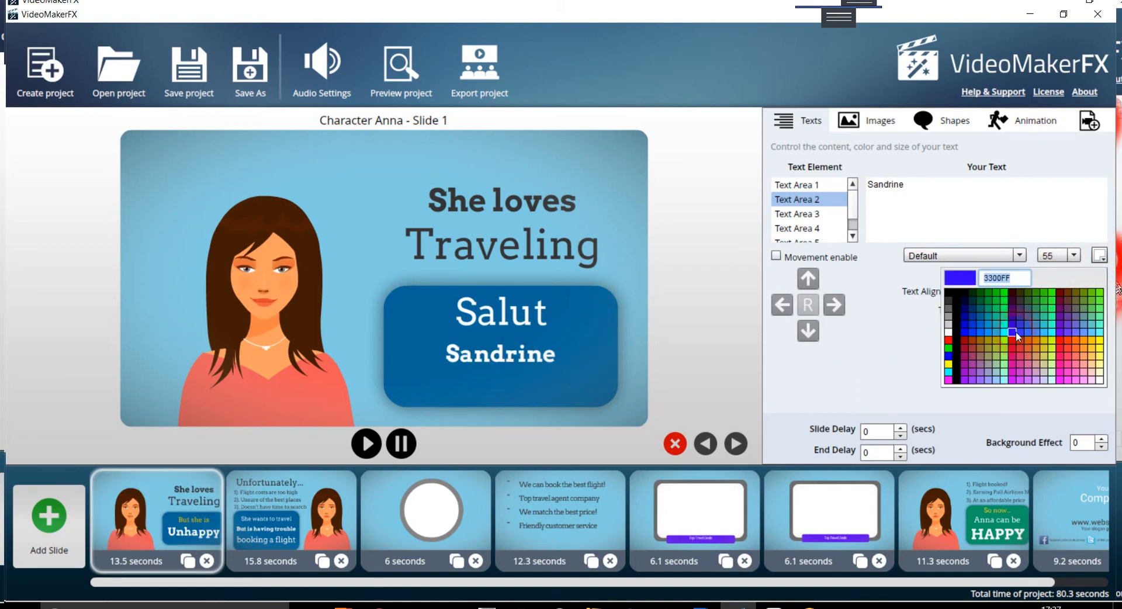
pyautogui.click(670, 338)
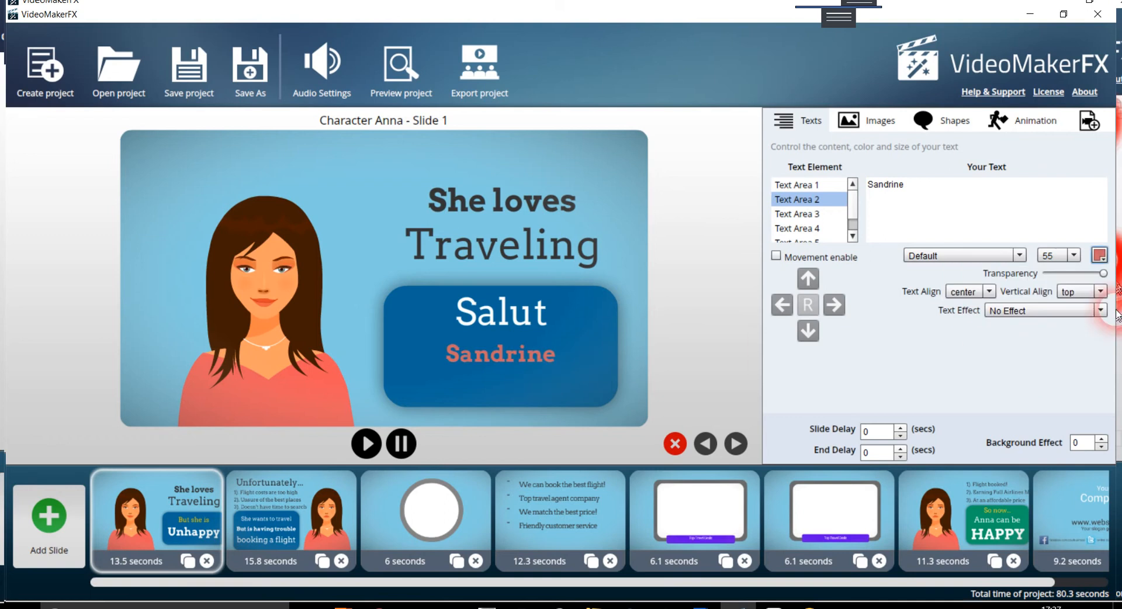
pyautogui.click(1105, 261)
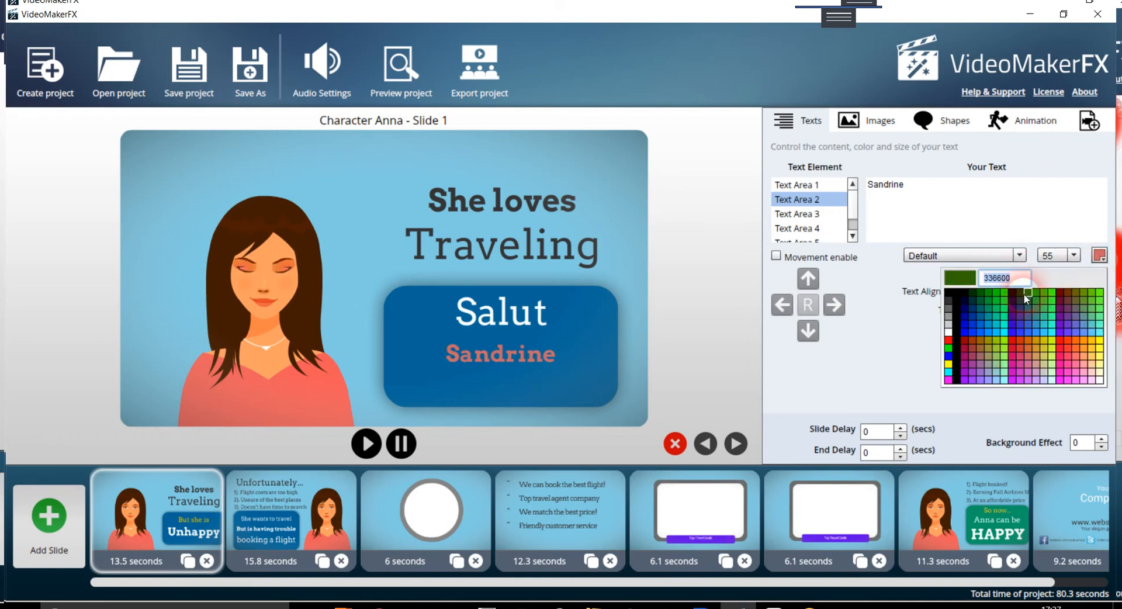
pyautogui.click(911, 347)
pyautogui.click(829, 333)
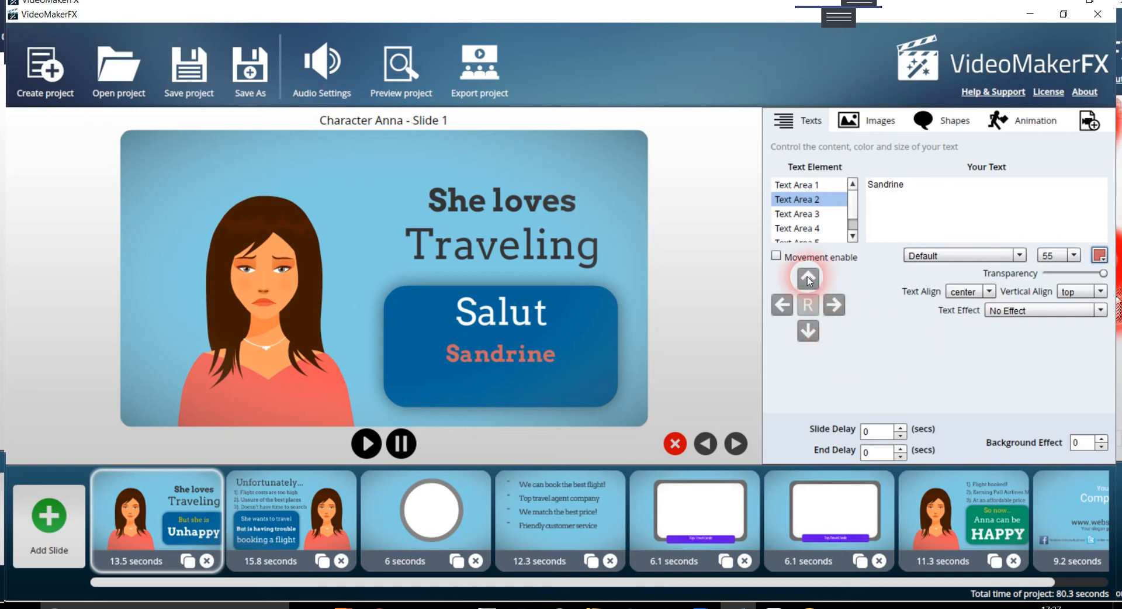
pyautogui.click(764, 291)
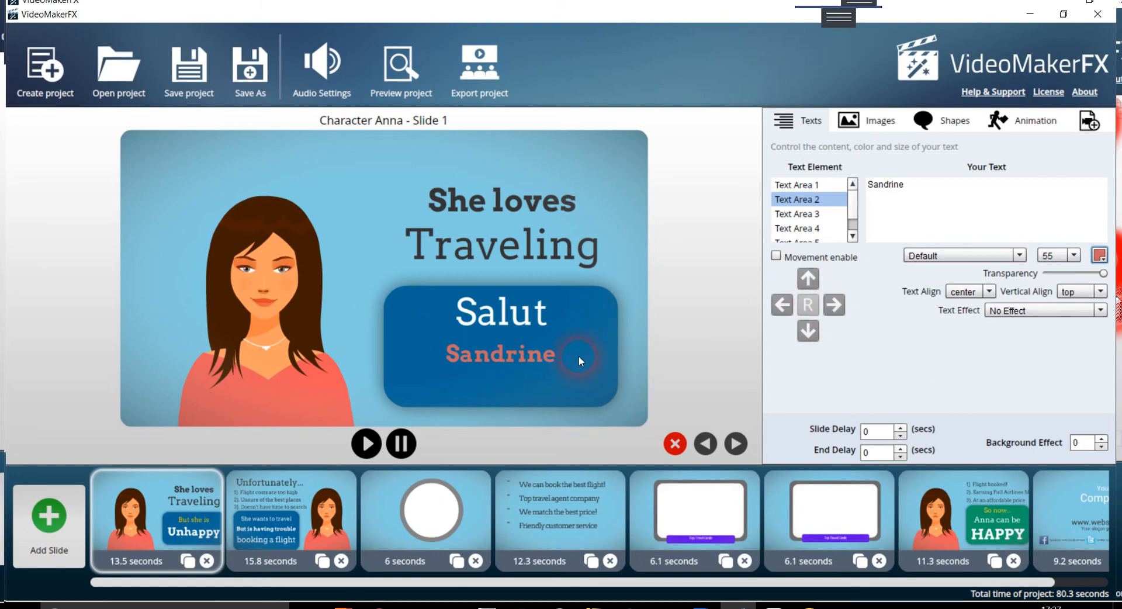
# Try left and right horizontal alignment on Text Area 2 and return it to center.
pyautogui.click(987, 291)
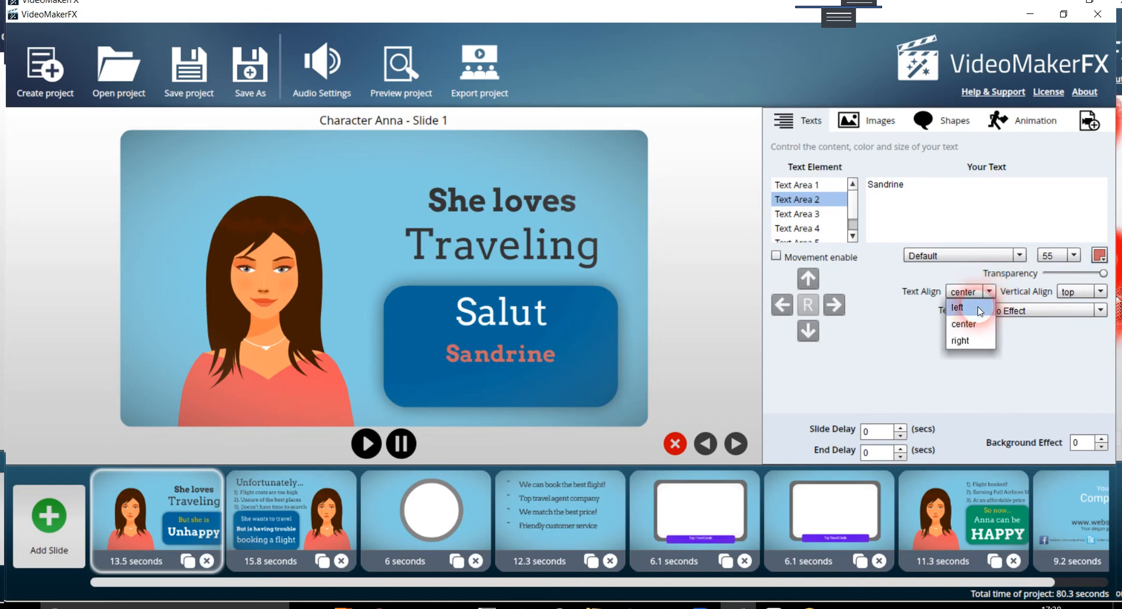
pyautogui.click(980, 308)
pyautogui.click(989, 291)
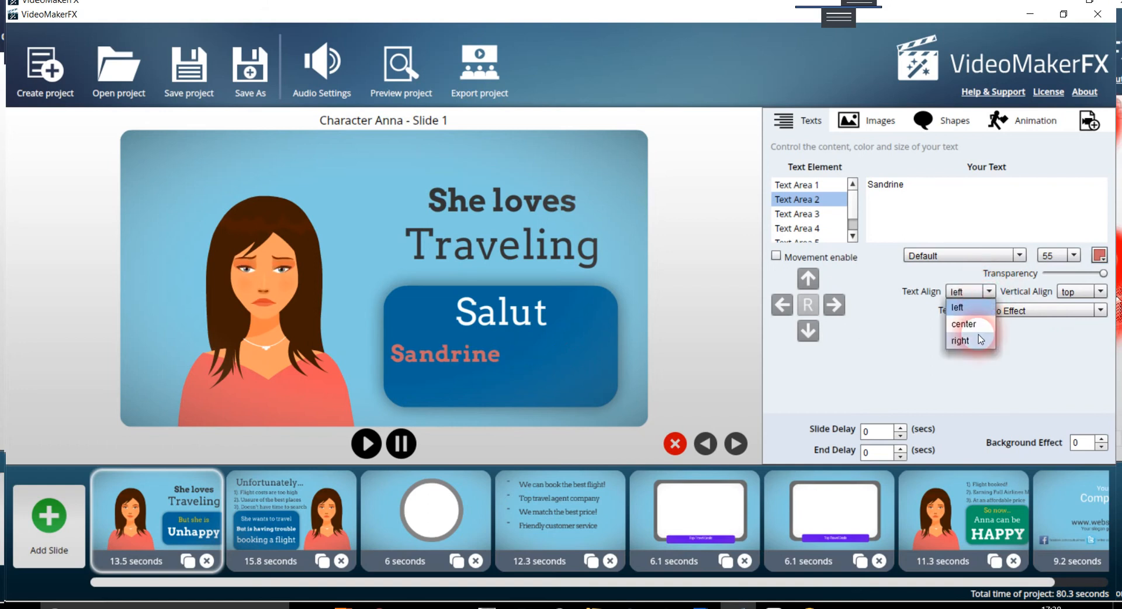
pyautogui.click(967, 336)
pyautogui.click(990, 291)
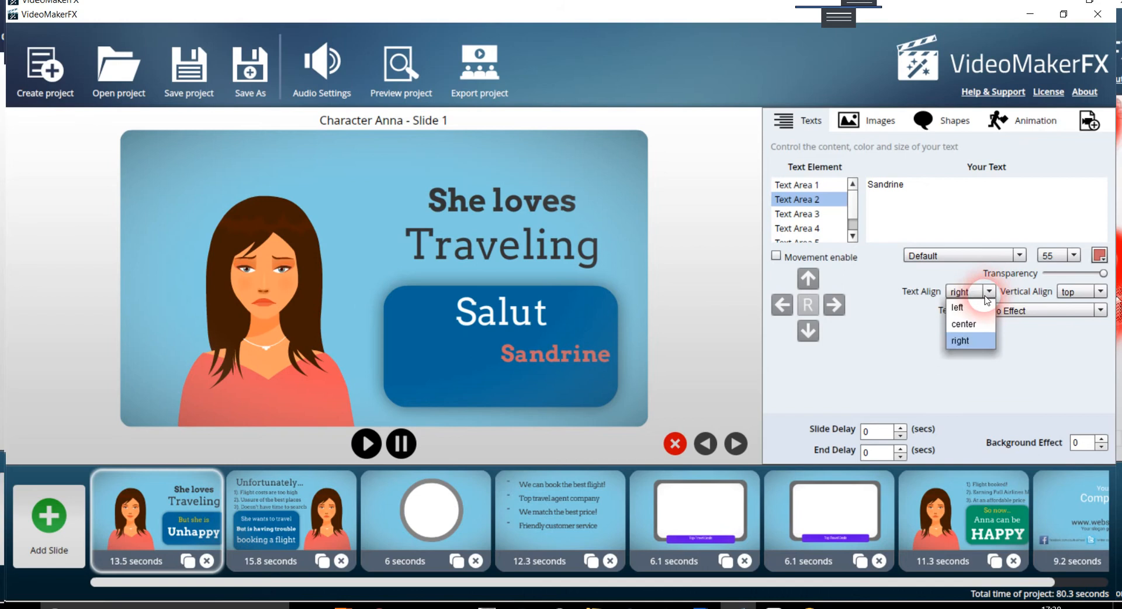
pyautogui.click(970, 322)
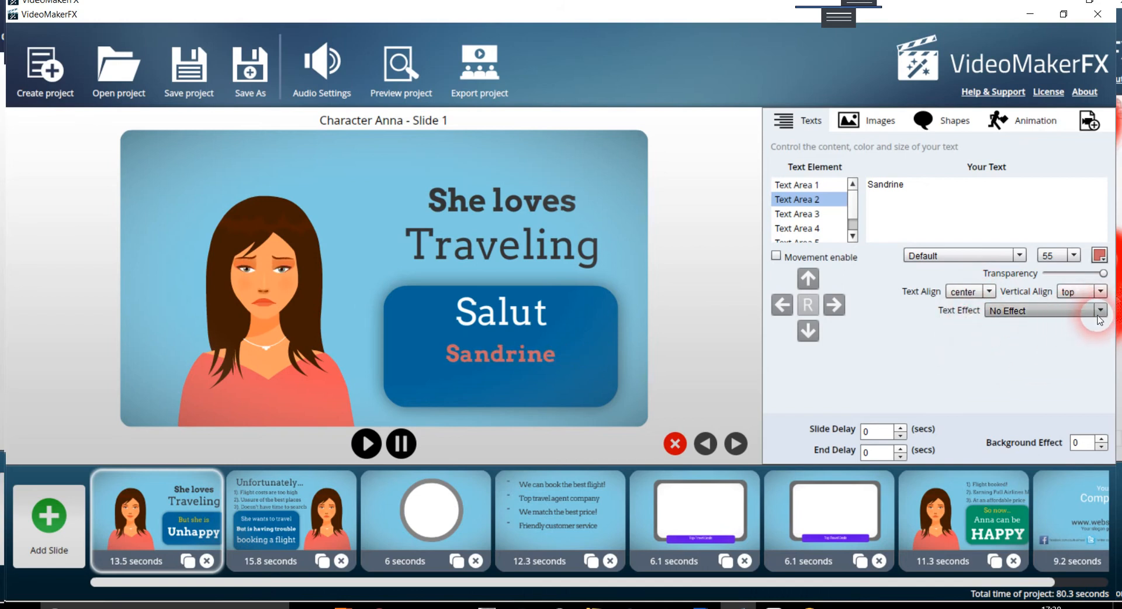
# Examine the text effect and vertical alignment options available for Text Area 2.
pyautogui.click(1100, 312)
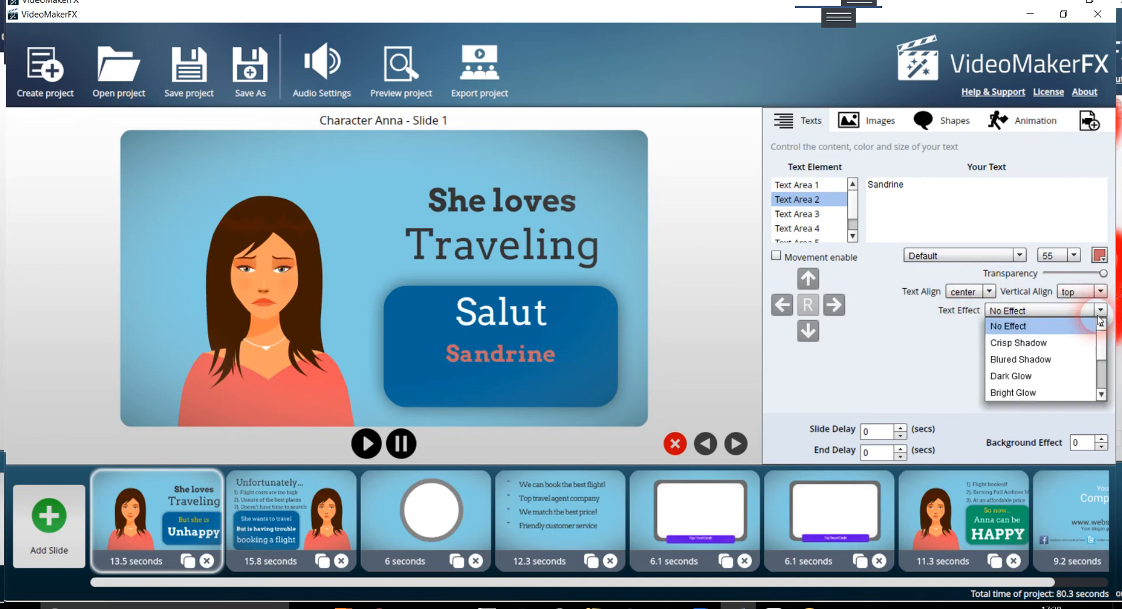
pyautogui.click(927, 371)
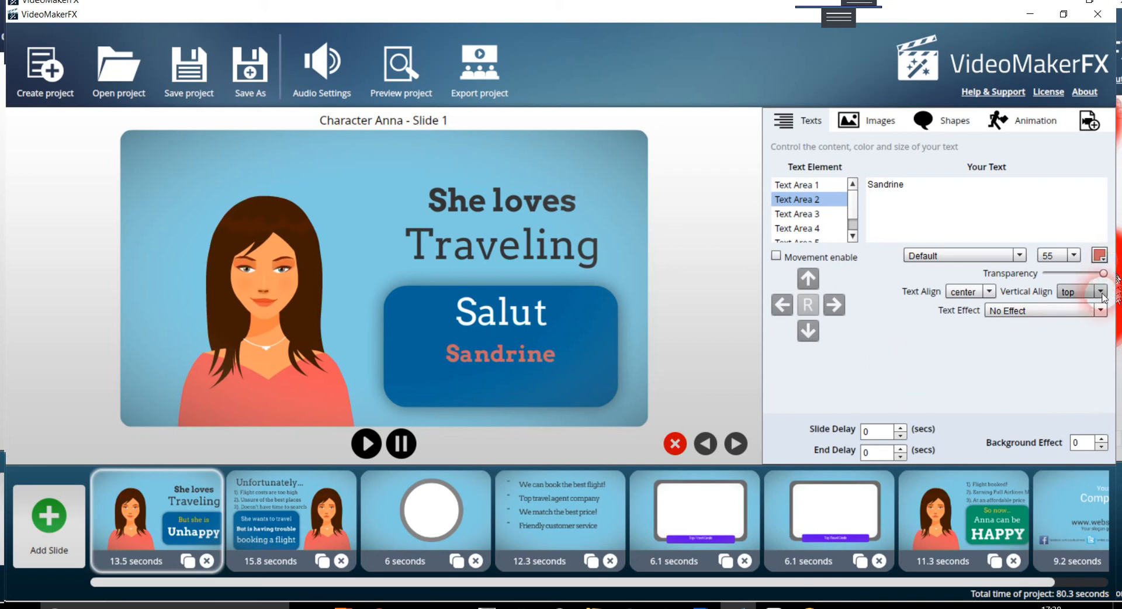
pyautogui.click(1101, 292)
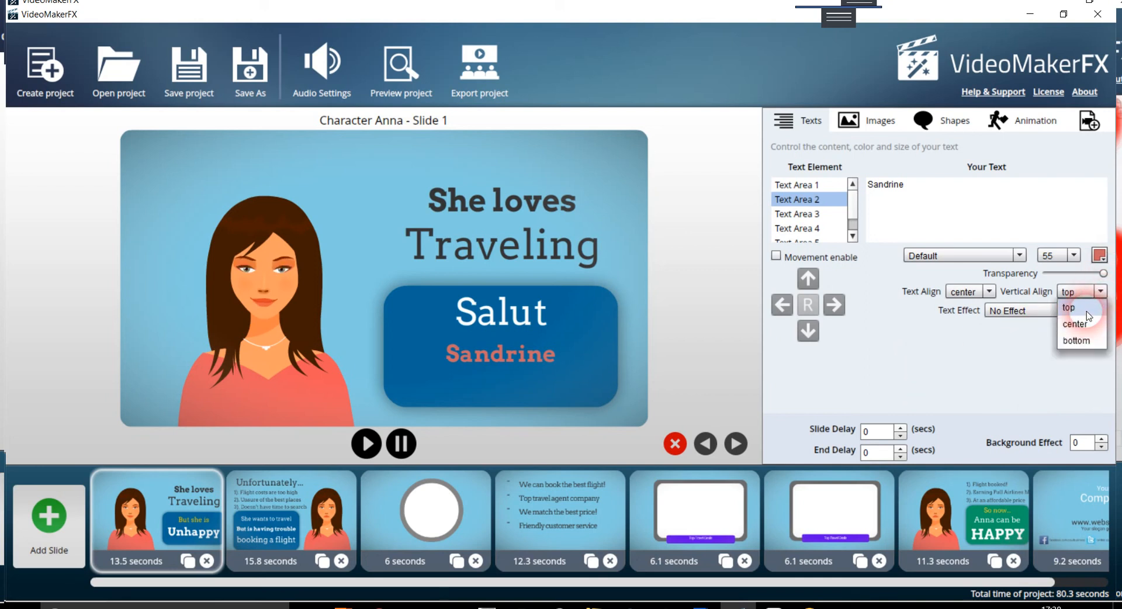
pyautogui.click(946, 374)
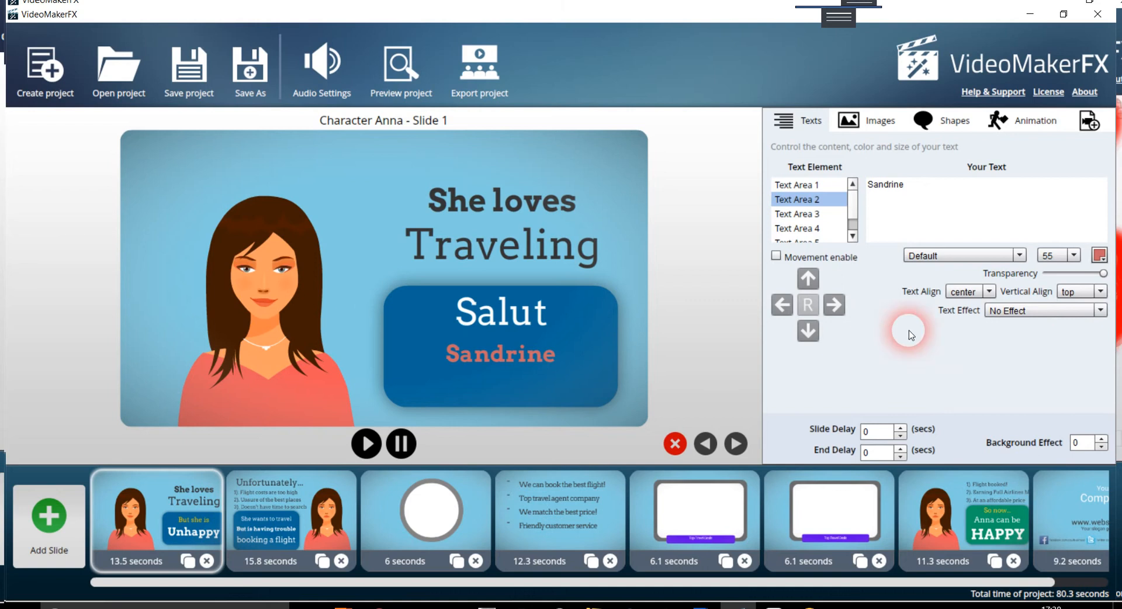
pyautogui.click(853, 235)
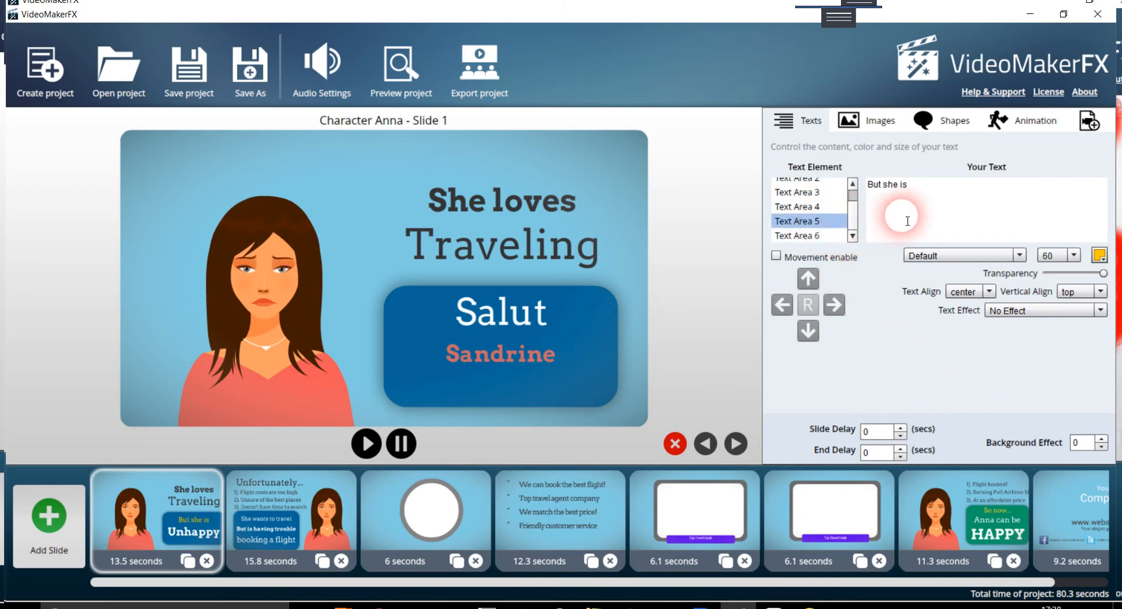
pyautogui.click(917, 185)
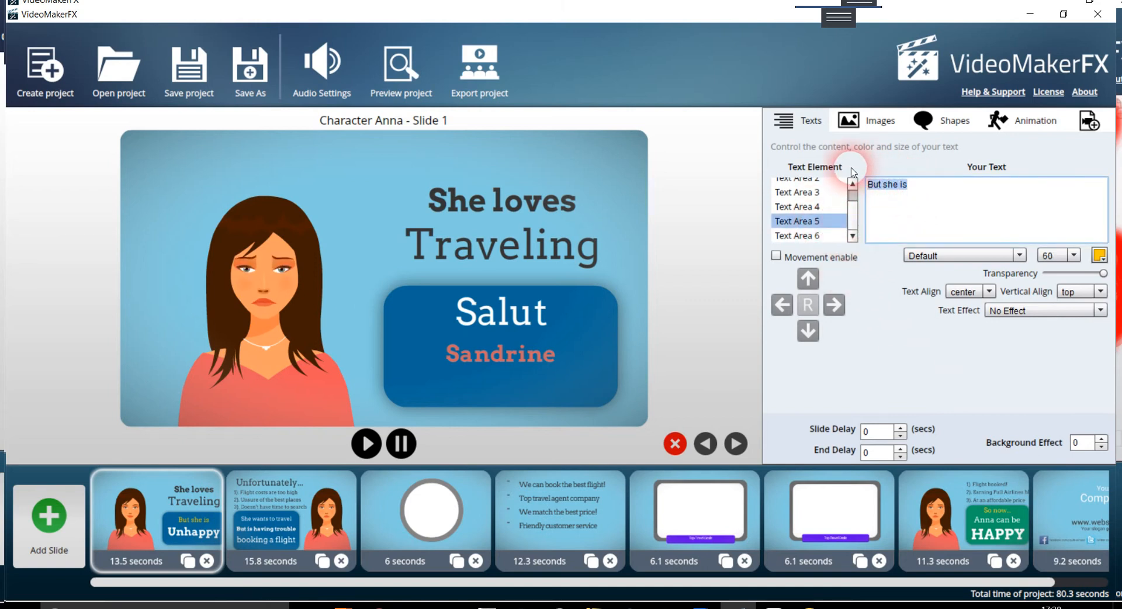
pyautogui.click(363, 477)
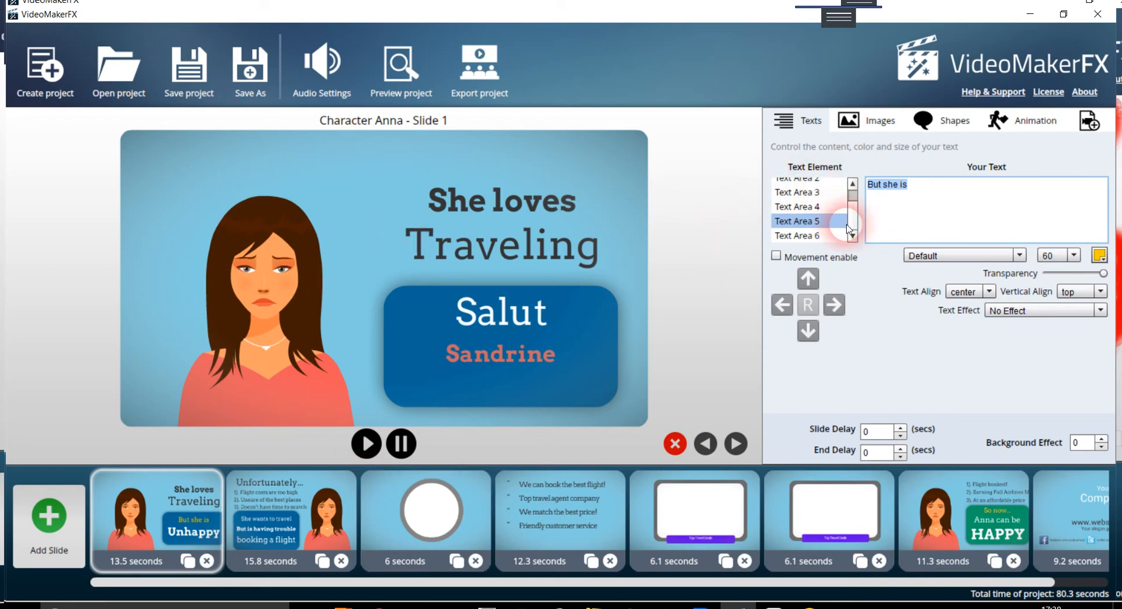
# Replace the text of Text Area 3 on the first slide with "je suis".
pyautogui.click(853, 185)
pyautogui.click(818, 214)
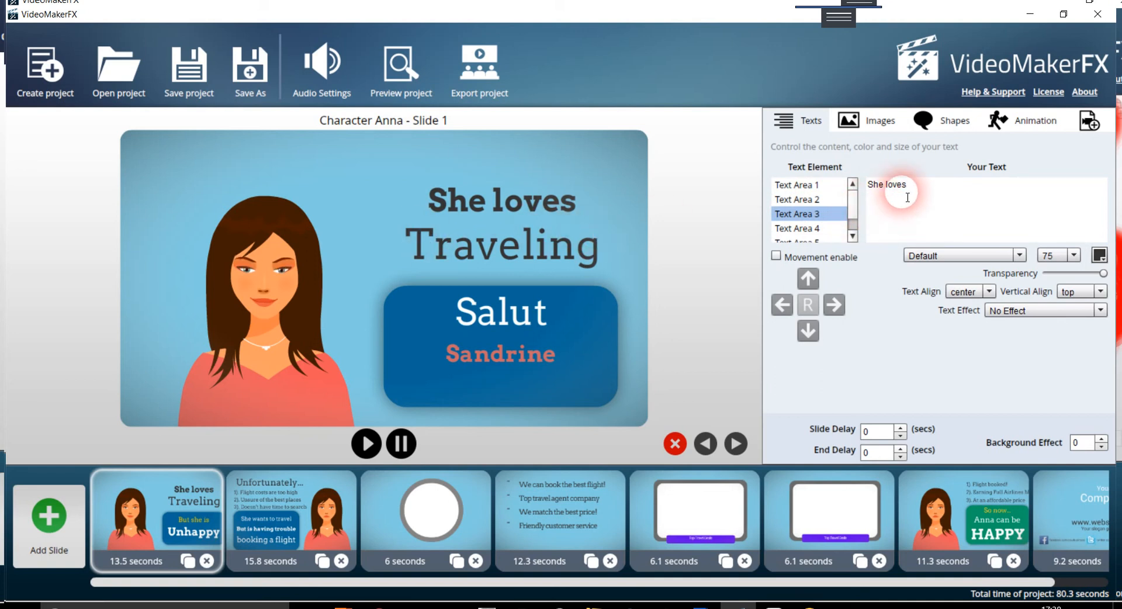
pyautogui.moveTo(916, 192); pyautogui.dragTo(845, 172)
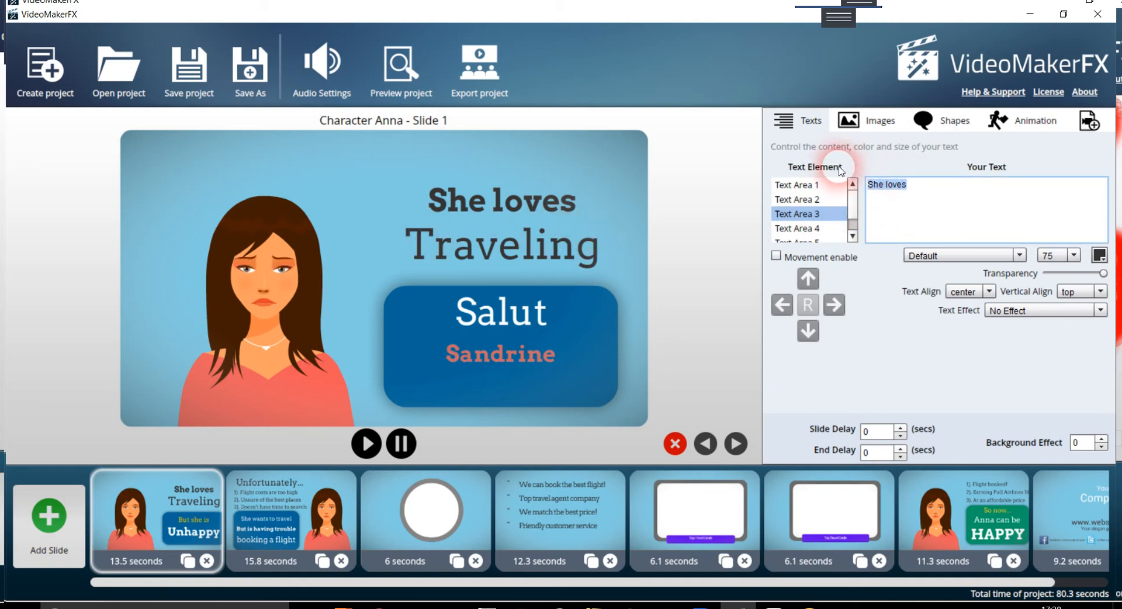
pyautogui.write('je suis')
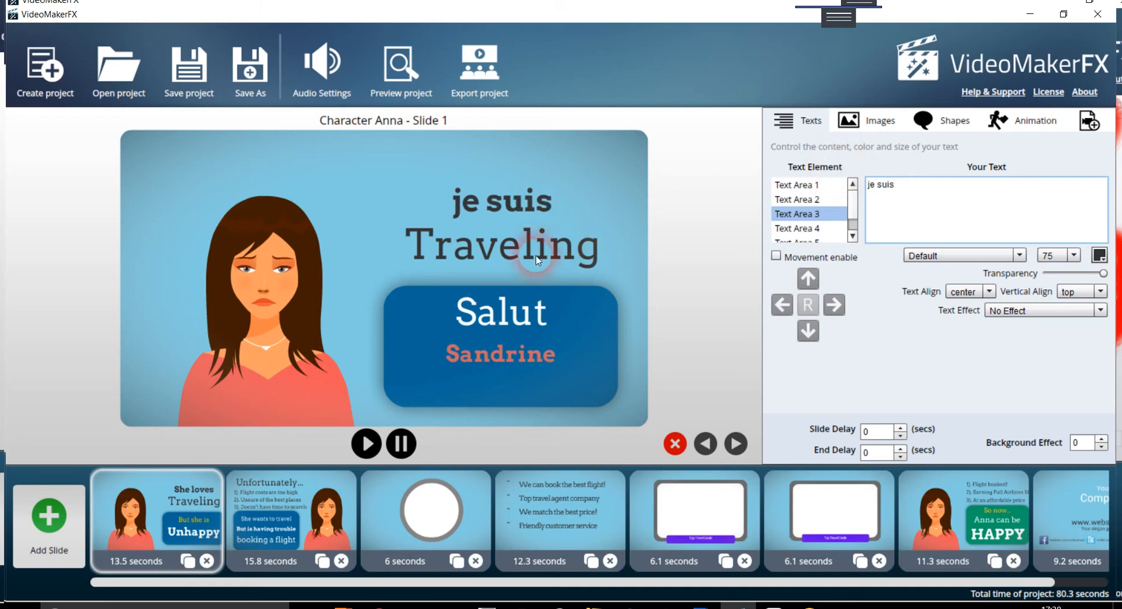
# Replace the text of Text Area 4 on the first slide with "en voyafe".
pyautogui.click(789, 228)
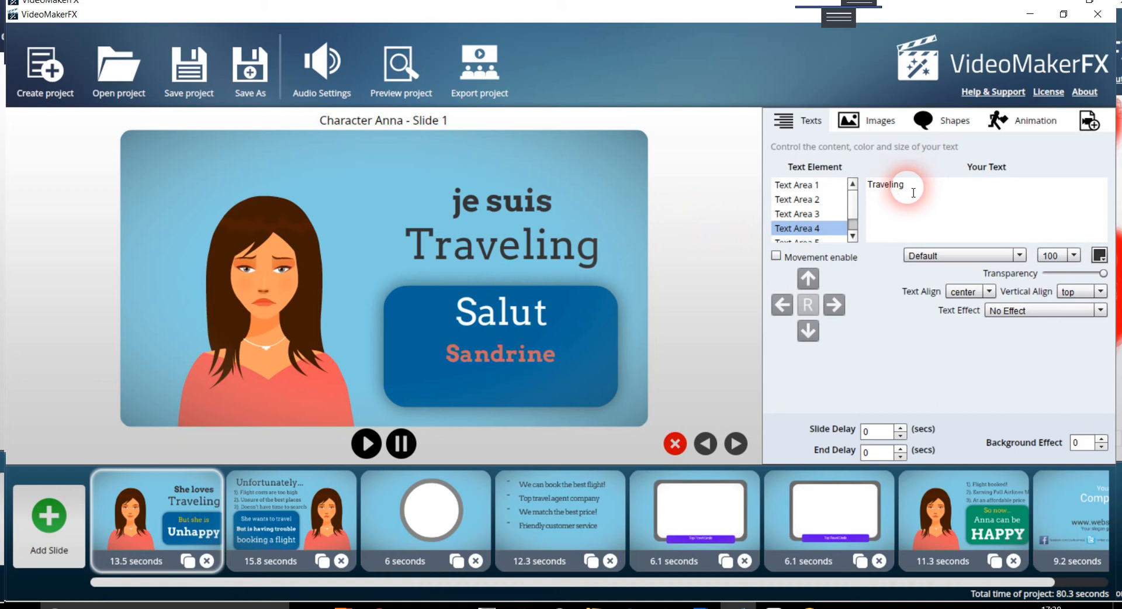
pyautogui.click(913, 192)
pyautogui.write('en')
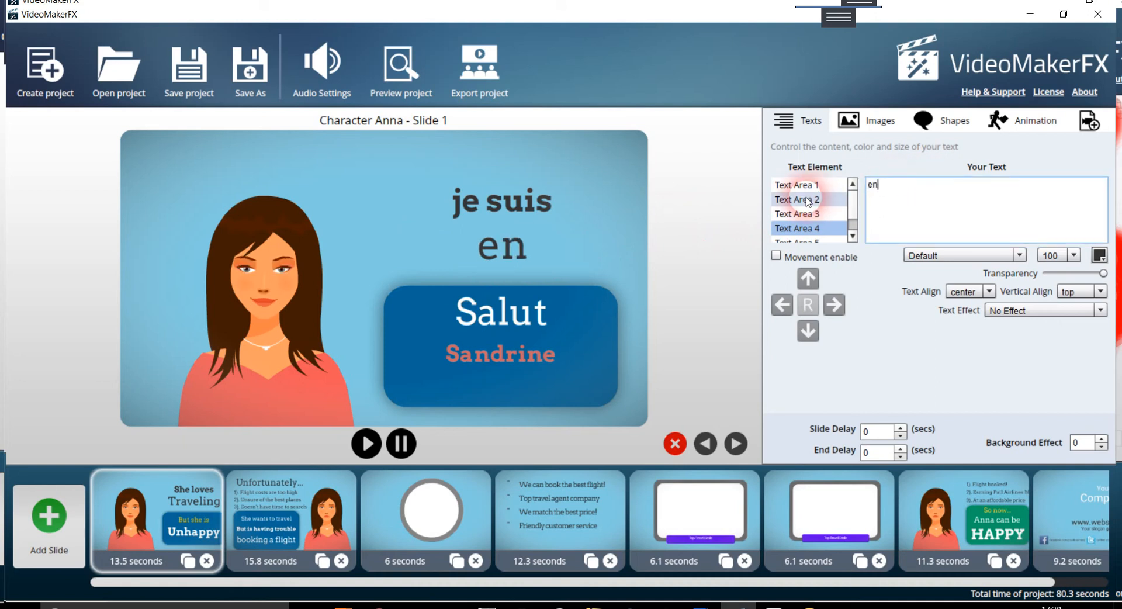
pyautogui.write(' voyafe')
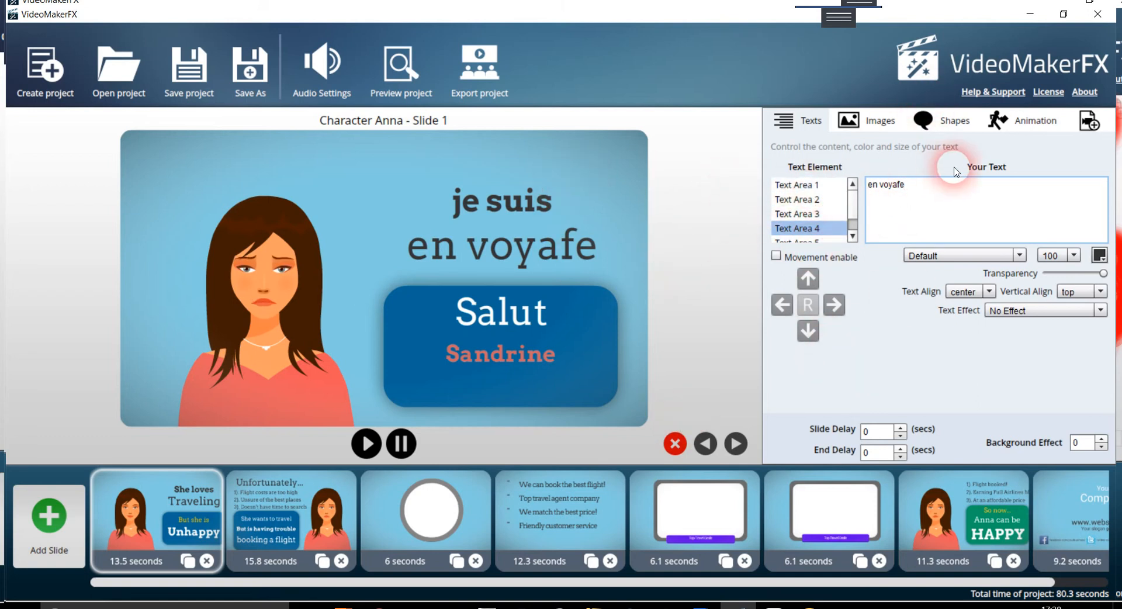
# Try Roboto Regular for Text Area 4 and set its font to Roboto Bold.
pyautogui.click(1017, 261)
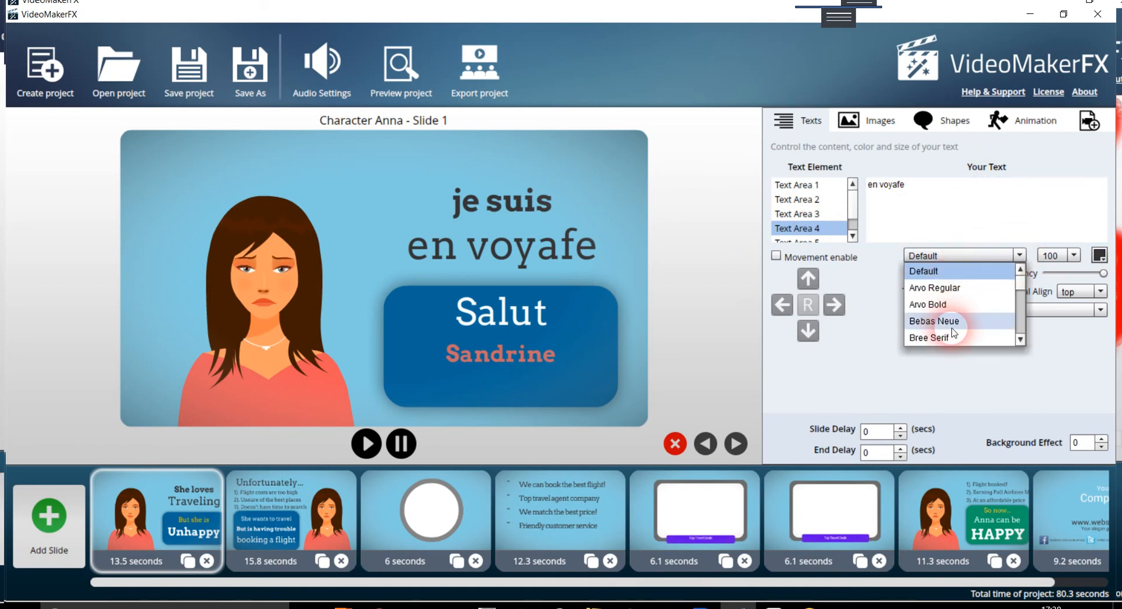
pyautogui.scroll(-5, 972, 298)
pyautogui.click(975, 305)
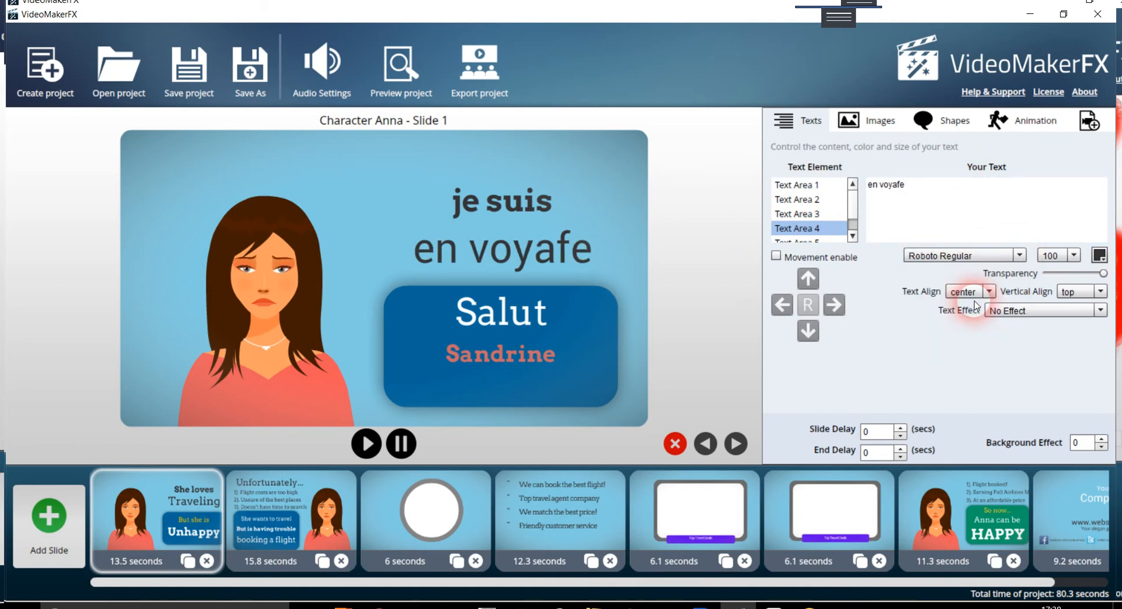
pyautogui.click(912, 257)
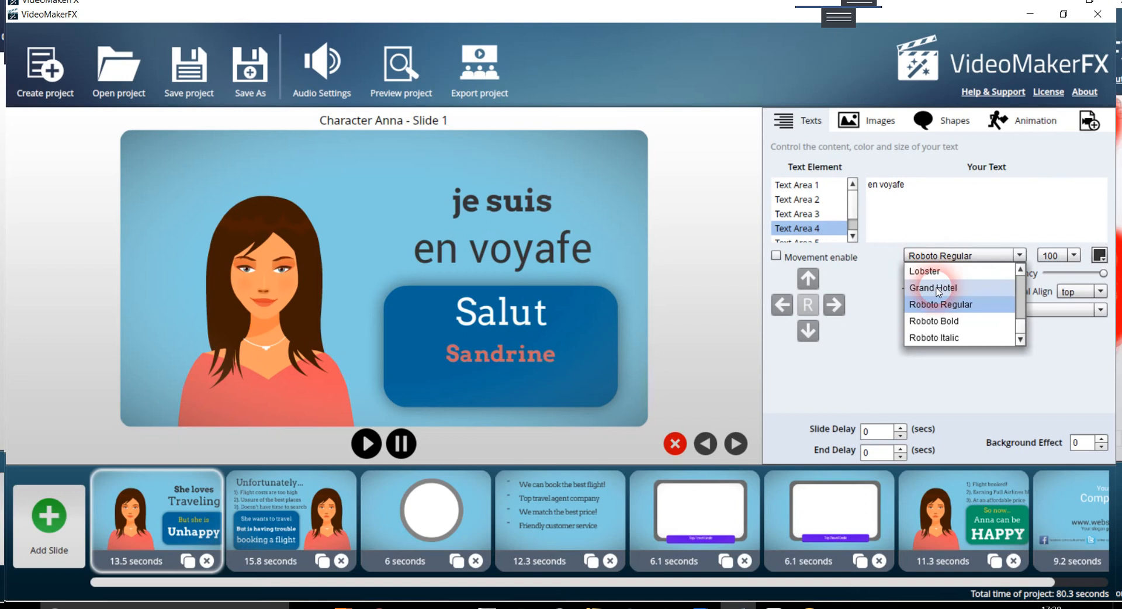
pyautogui.click(881, 315)
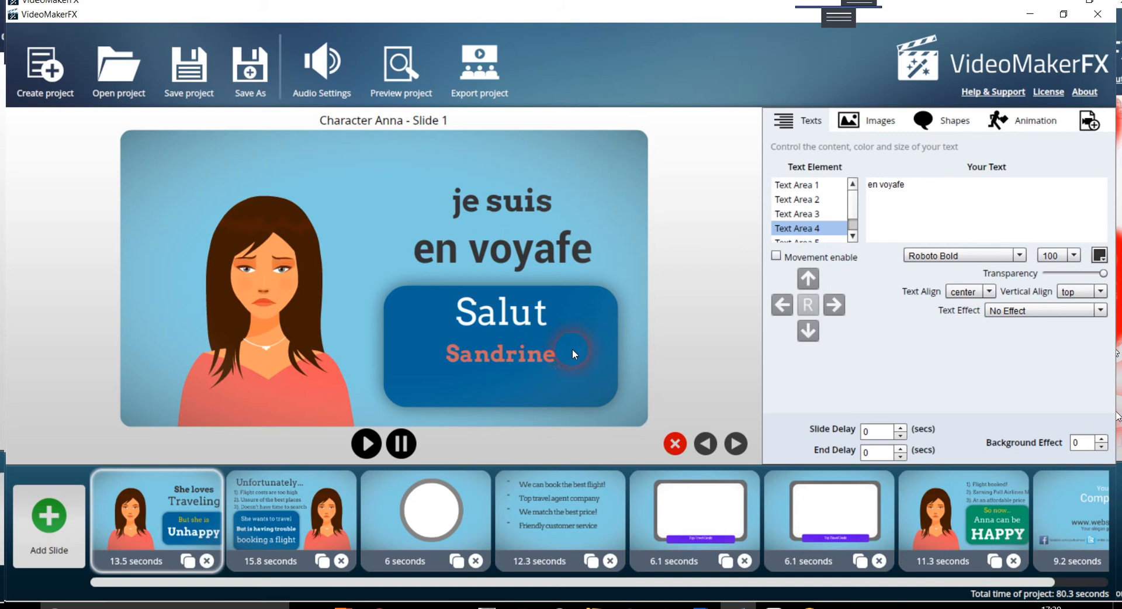
# Look through the slides following the first one and return to slide 1.
pyautogui.click(292, 511)
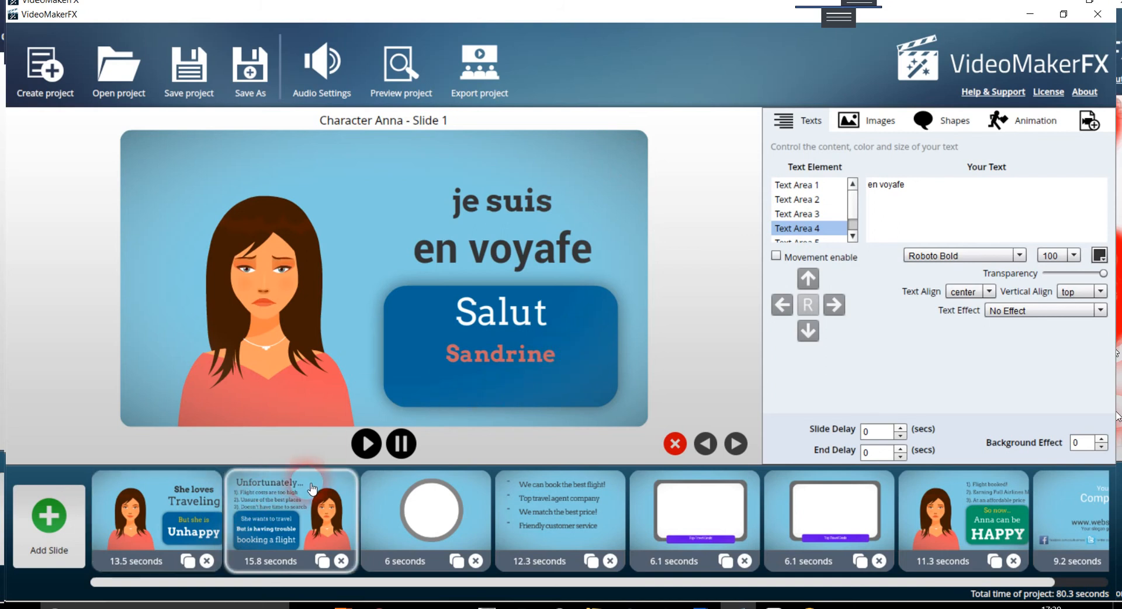
pyautogui.click(399, 506)
pyautogui.click(584, 517)
pyautogui.click(695, 515)
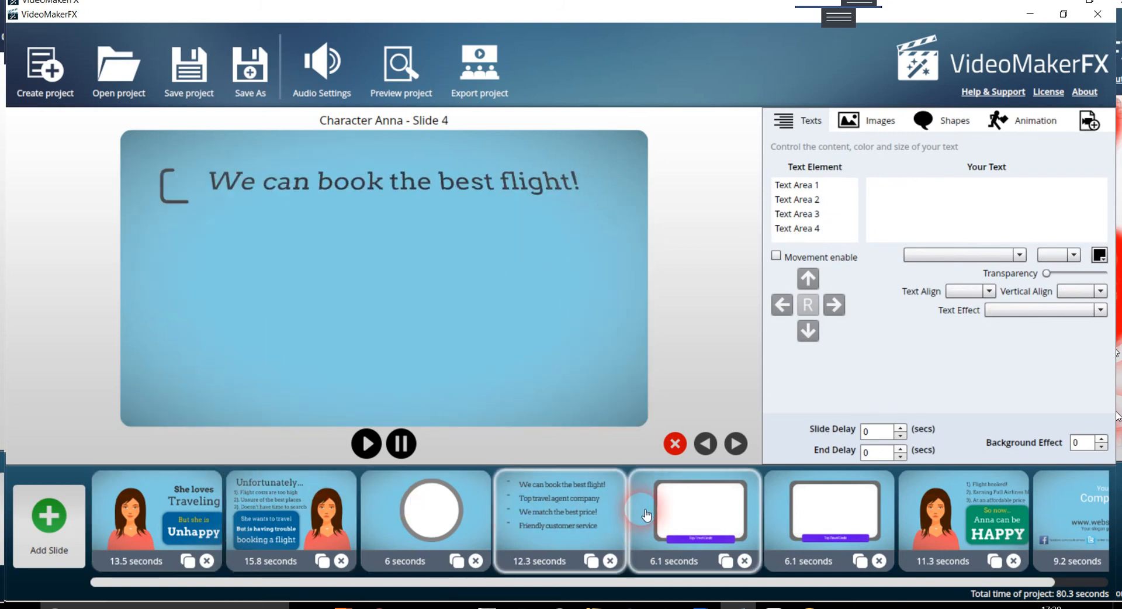
pyautogui.click(150, 497)
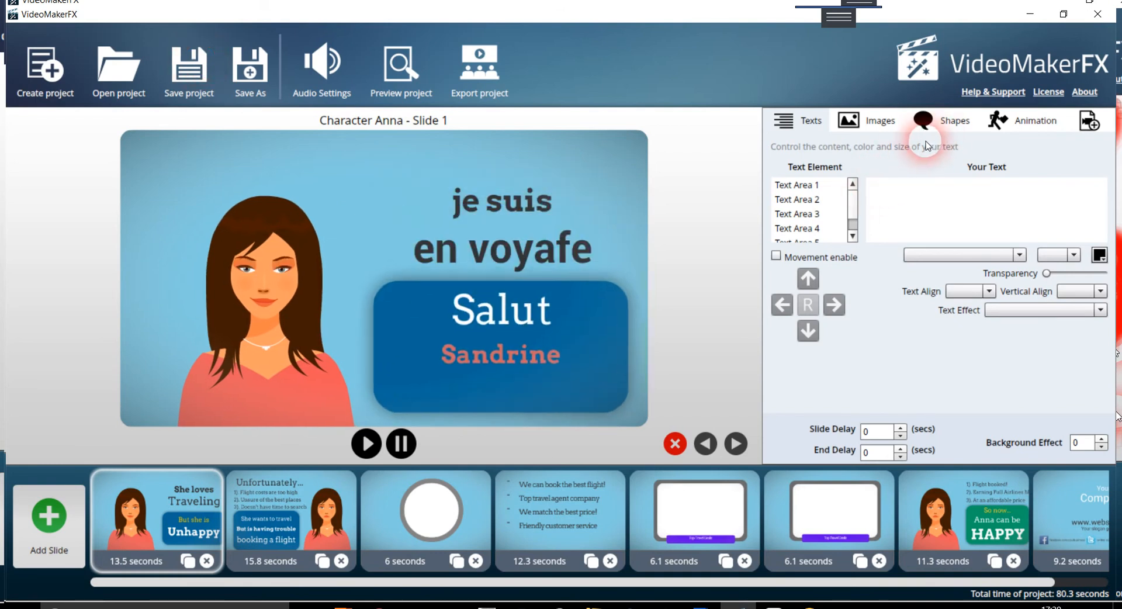
# Open the image gallery for the first slide's Background Image and preview transparent backgrounds such as smalldots.png and grid1.png.
pyautogui.click(881, 126)
pyautogui.click(836, 189)
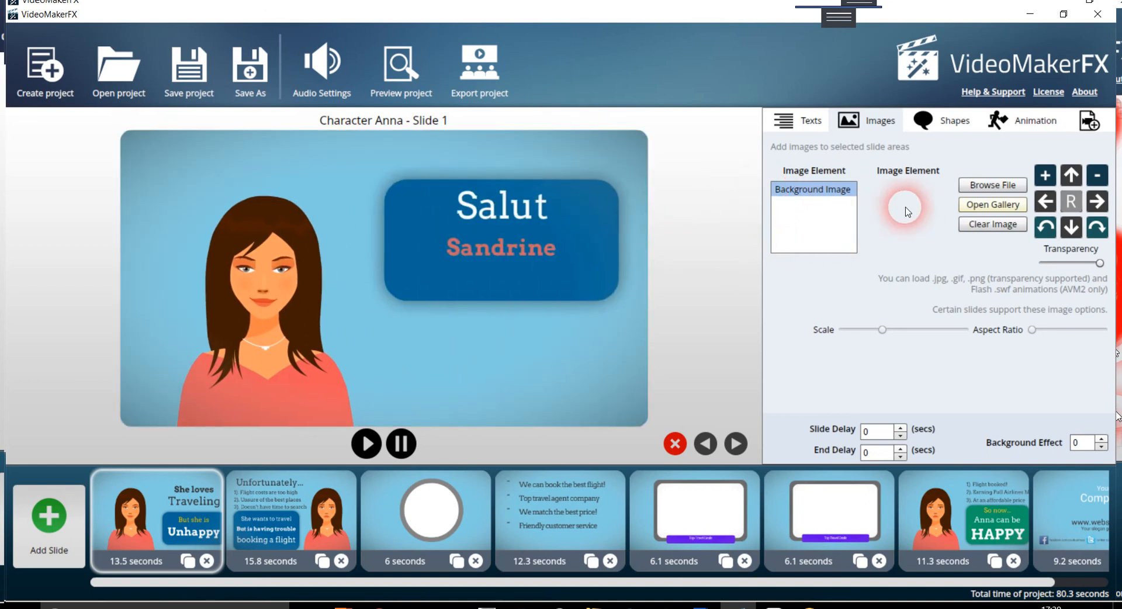
pyautogui.click(991, 206)
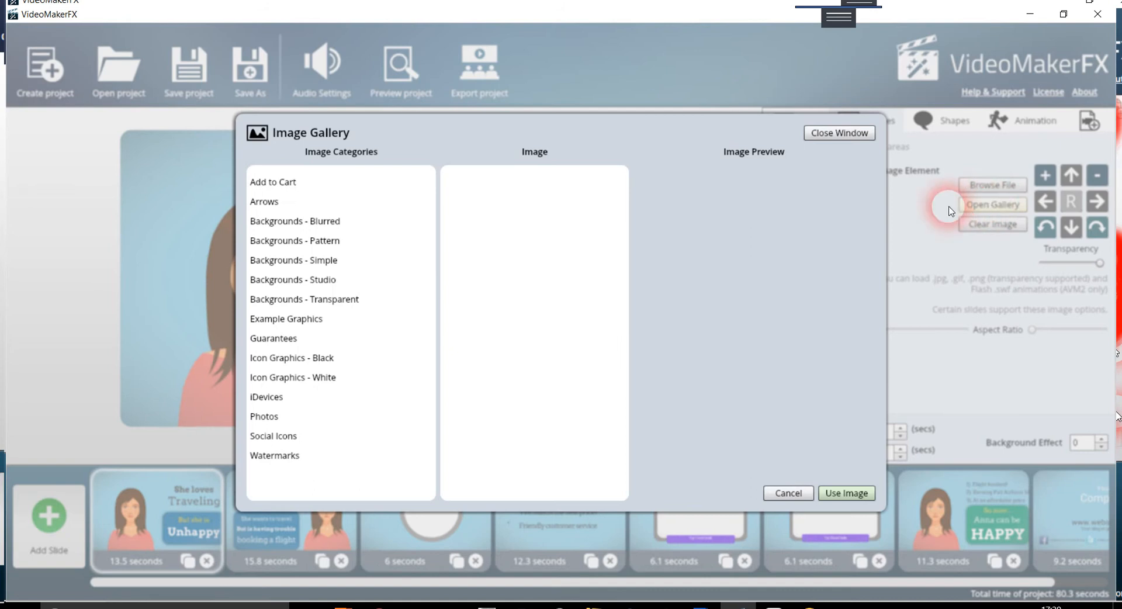
pyautogui.click(345, 299)
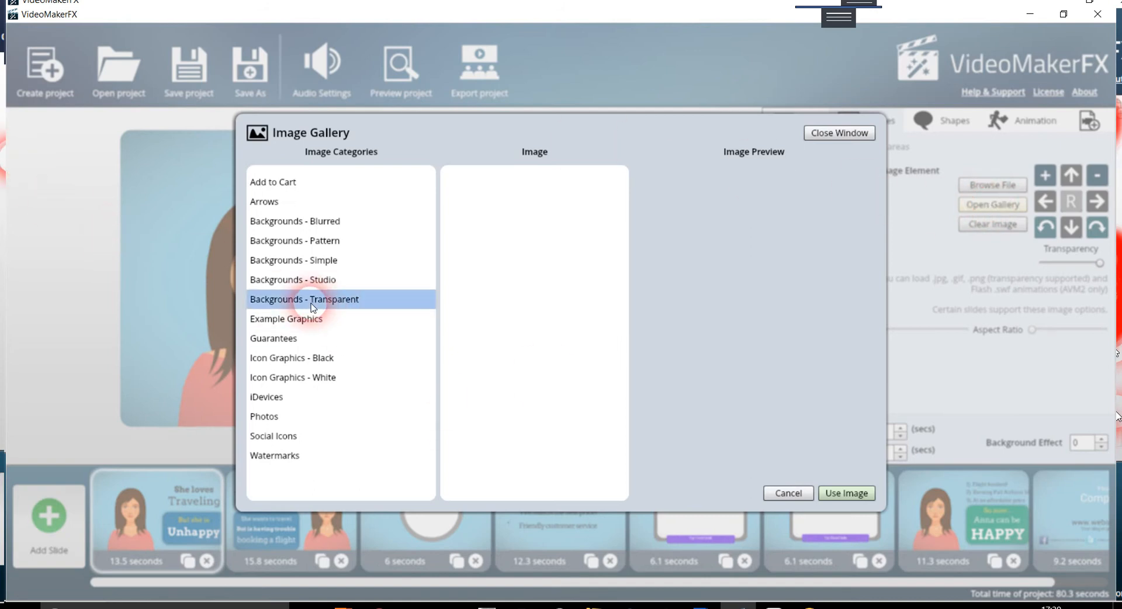
pyautogui.click(498, 240)
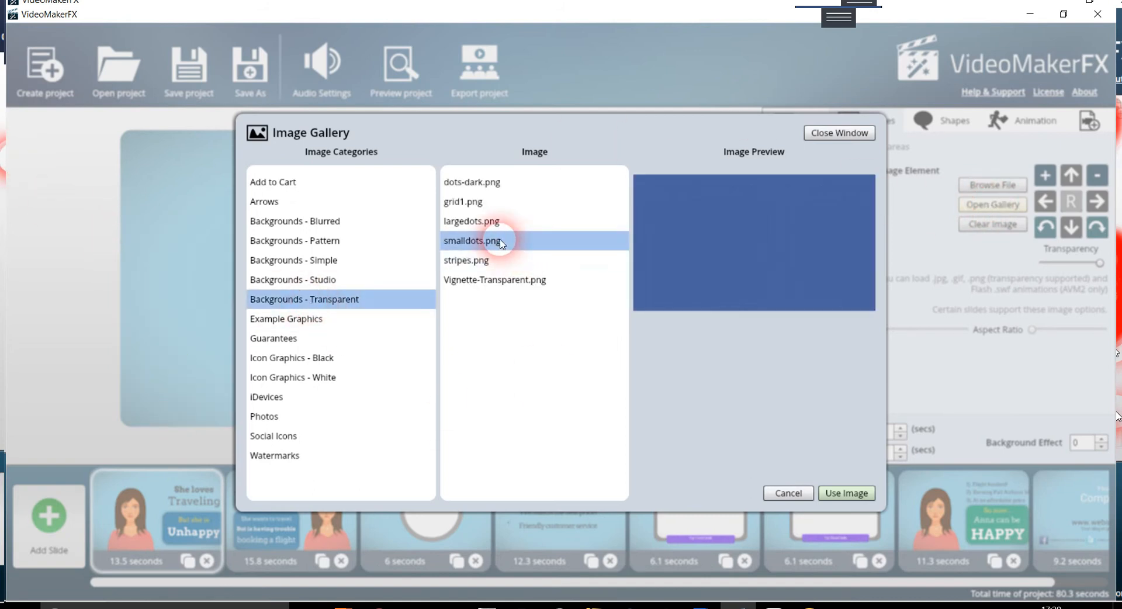
pyautogui.click(477, 206)
pyautogui.click(491, 281)
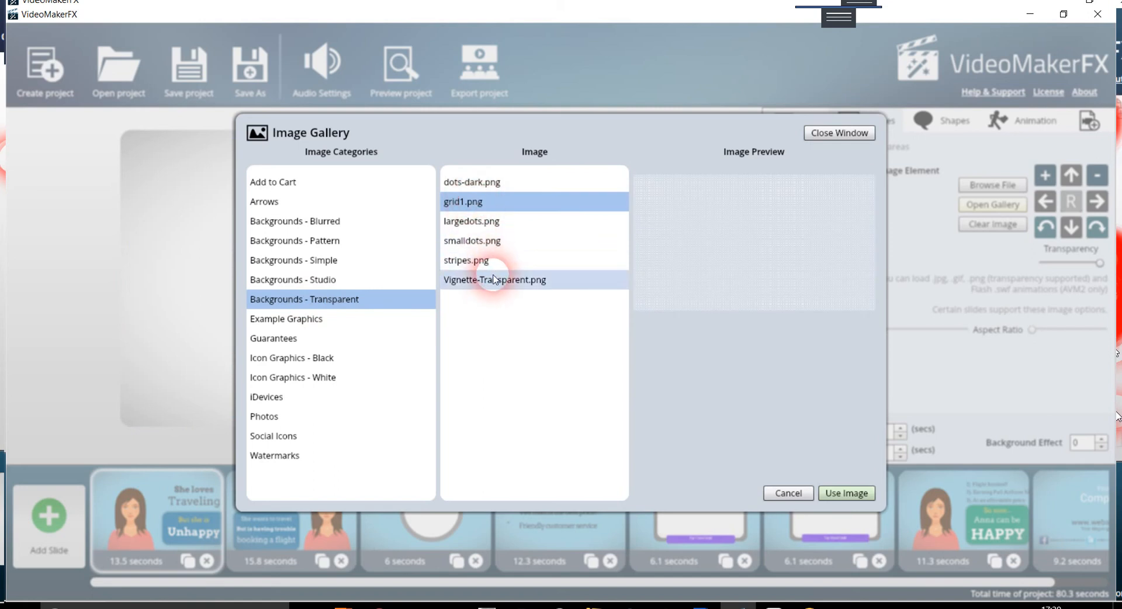
pyautogui.click(467, 182)
# Preview blurred gallery backgrounds such as Compilation 11.jpg and leave the gallery without applying an image.
pyautogui.click(277, 204)
pyautogui.click(279, 221)
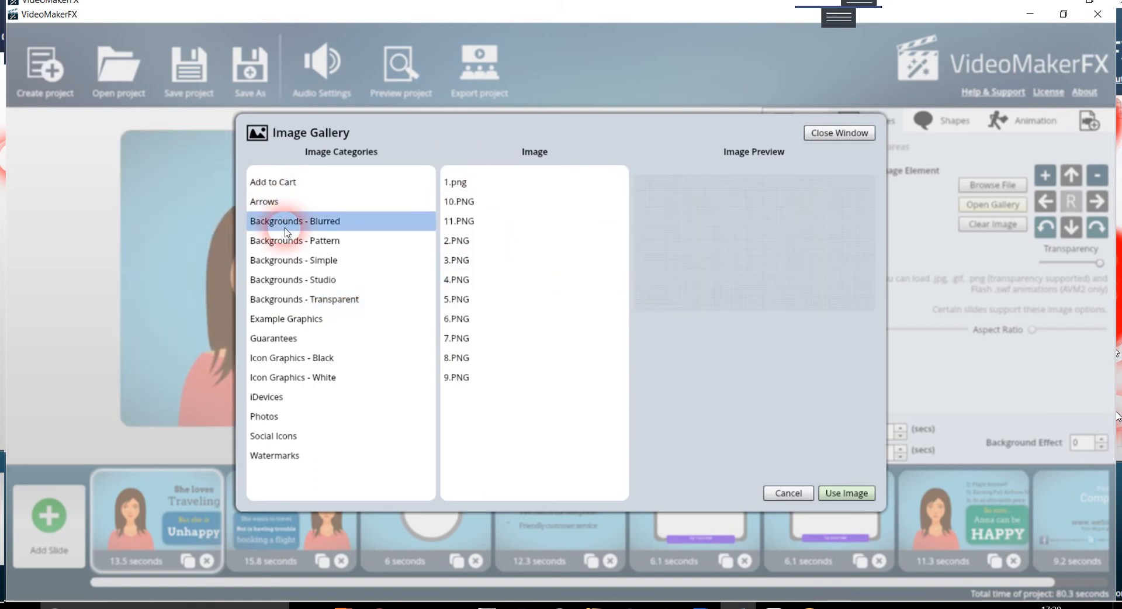
pyautogui.click(461, 299)
pyautogui.click(469, 379)
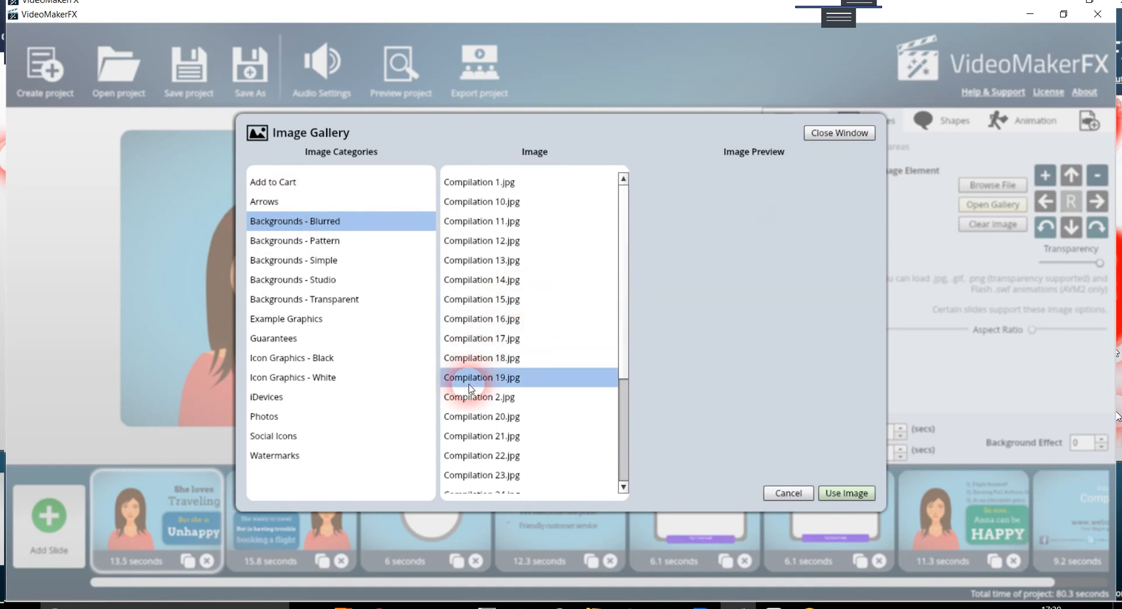
pyautogui.click(471, 220)
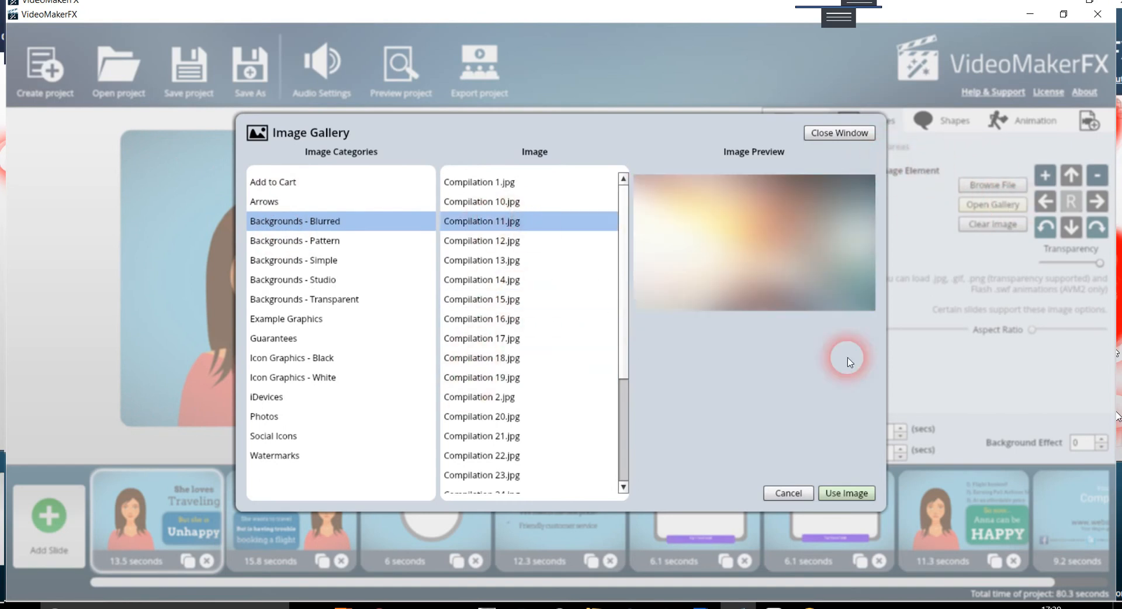
pyautogui.click(786, 492)
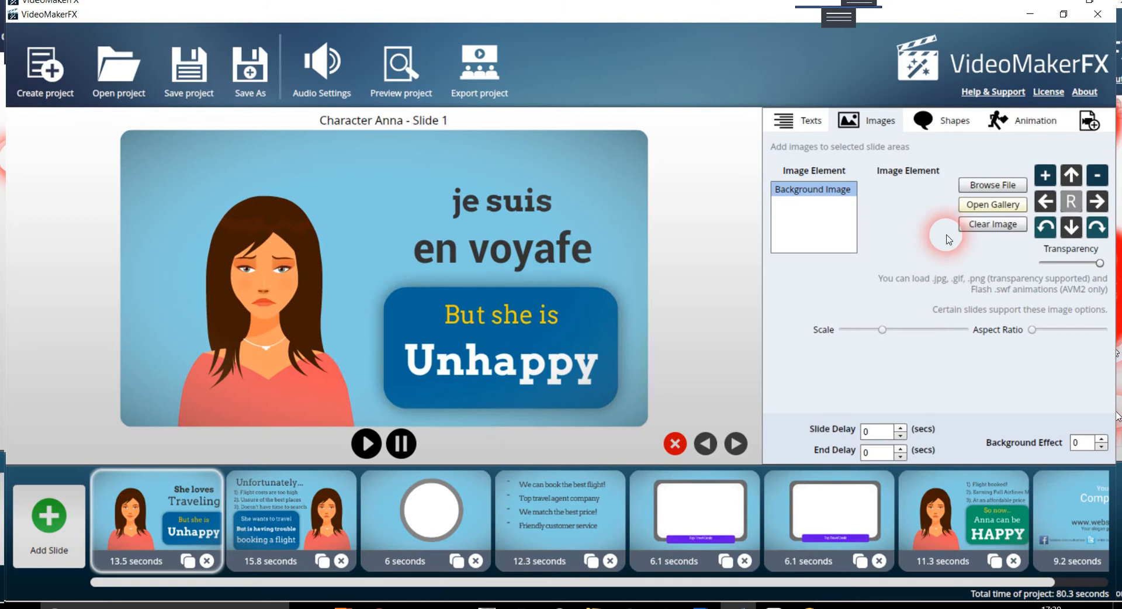
# Look in the computer's Images folder for a background image file and close the file browser without choosing one.
pyautogui.click(989, 186)
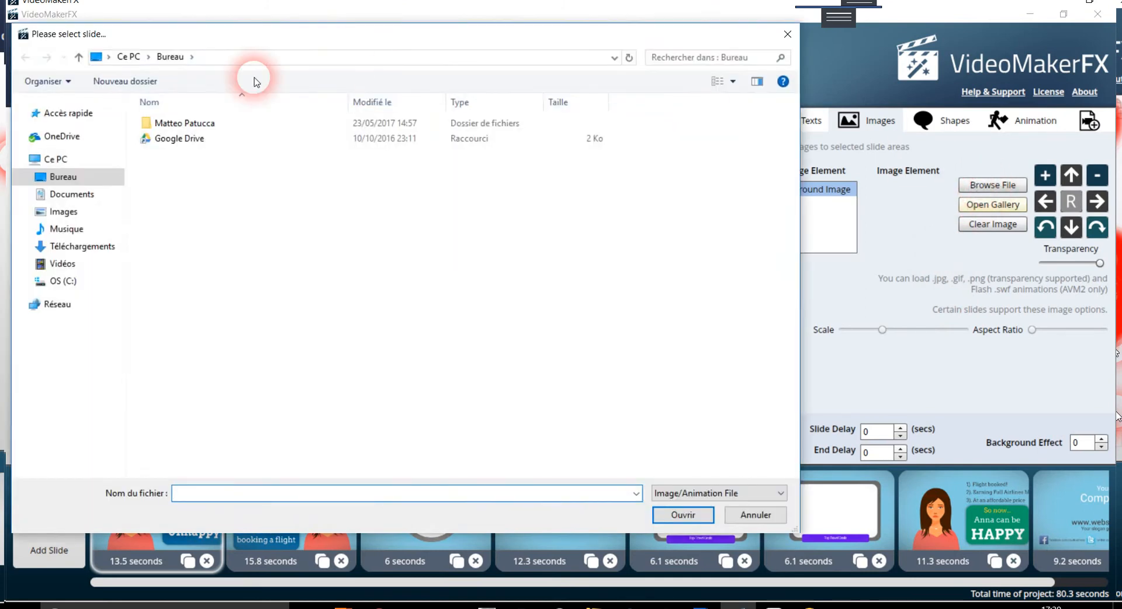
pyautogui.click(69, 215)
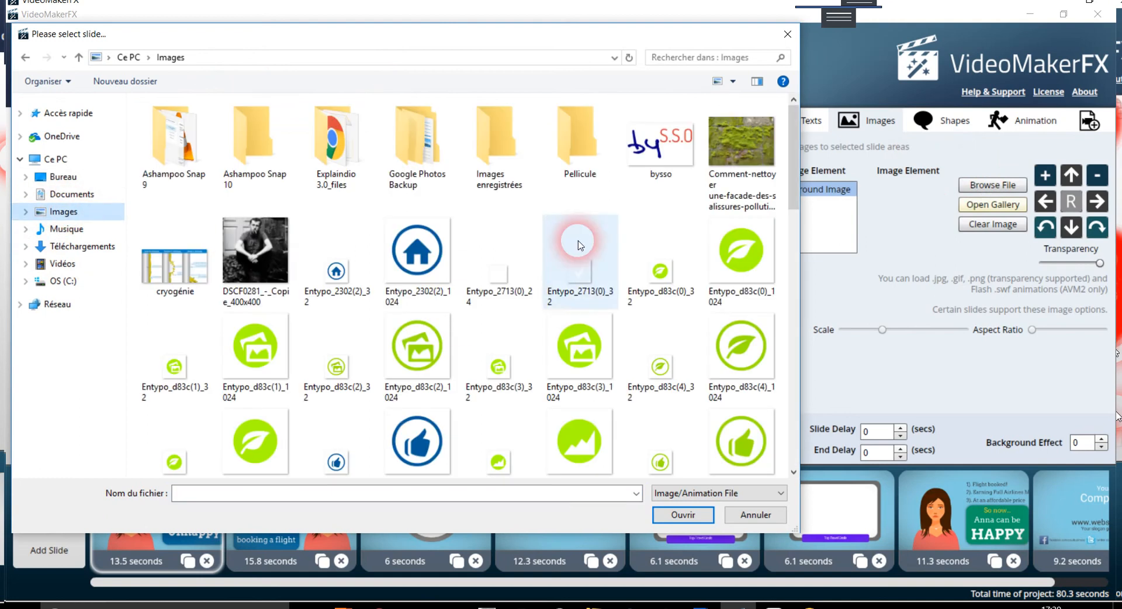
pyautogui.click(788, 35)
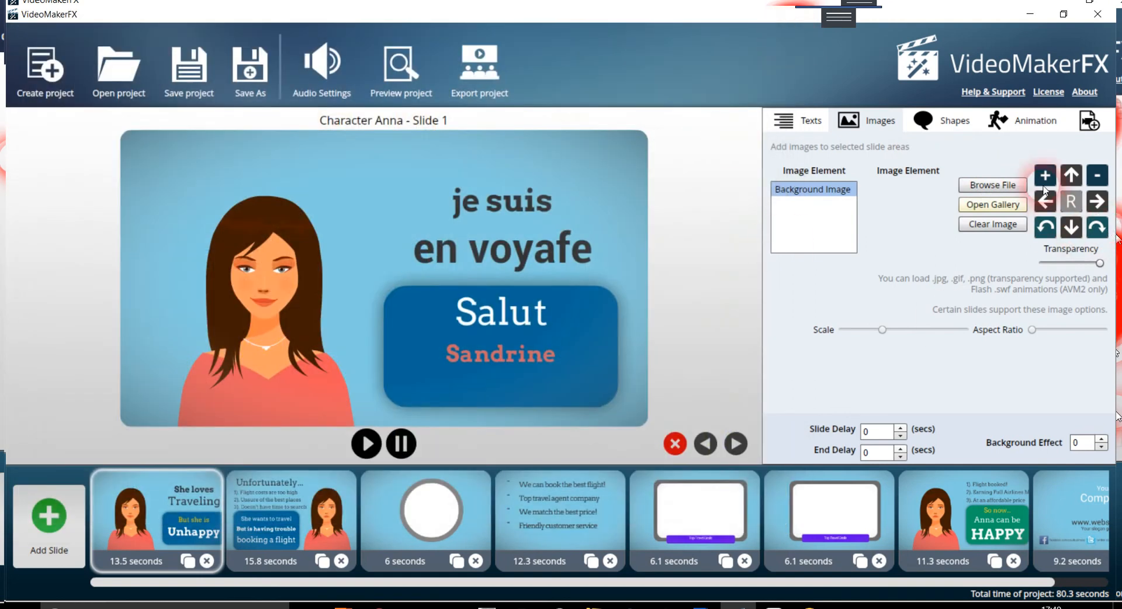
# Set the colour of Shape 1 on the first slide to cyan, 00FFFF.
pyautogui.click(955, 123)
pyautogui.click(806, 169)
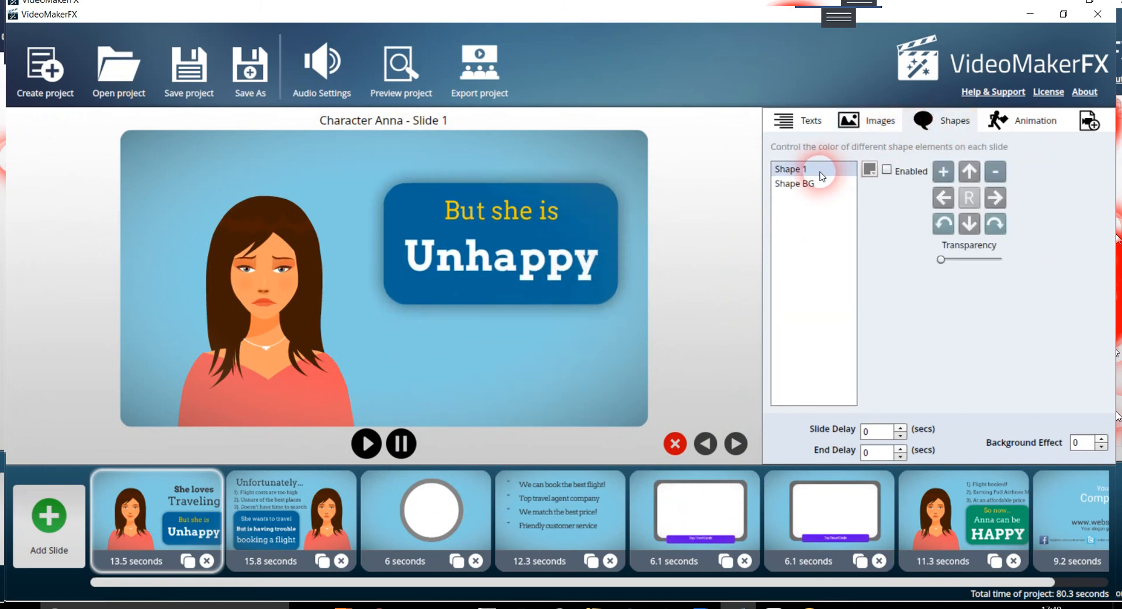
pyautogui.click(870, 169)
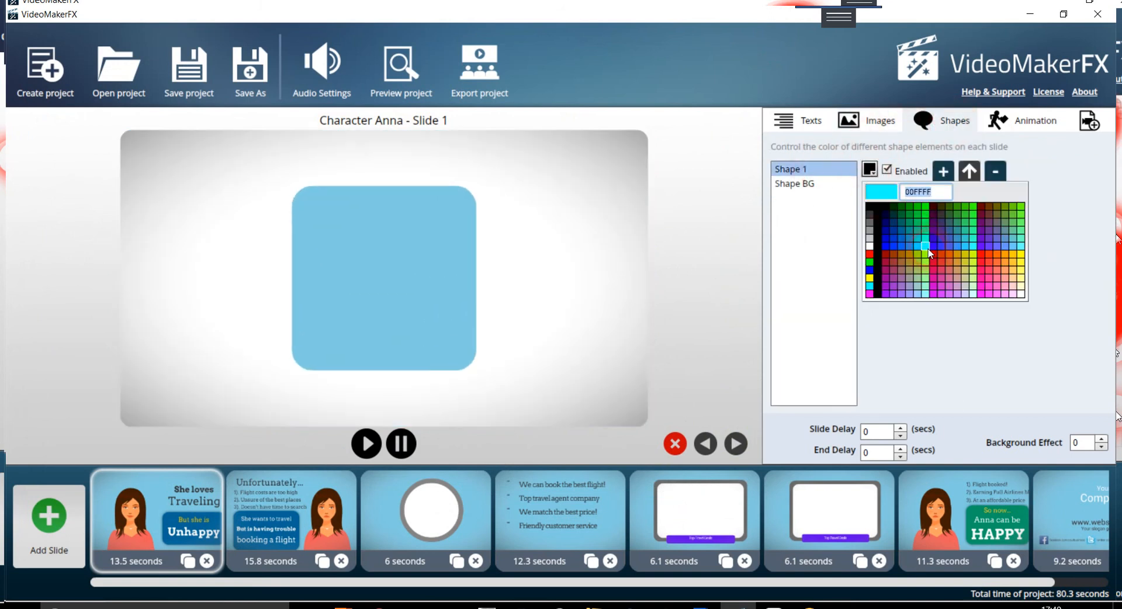
pyautogui.click(929, 251)
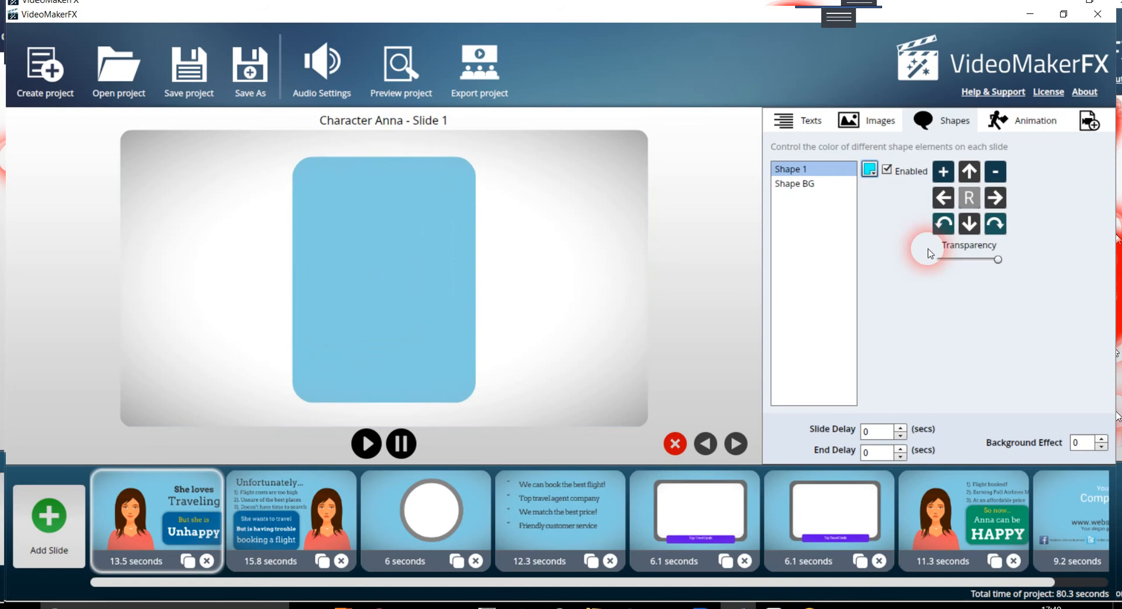
# Disable the custom colour of Shape 1 on the first slide and recolour Shape BG light yellow-green.
pyautogui.click(884, 171)
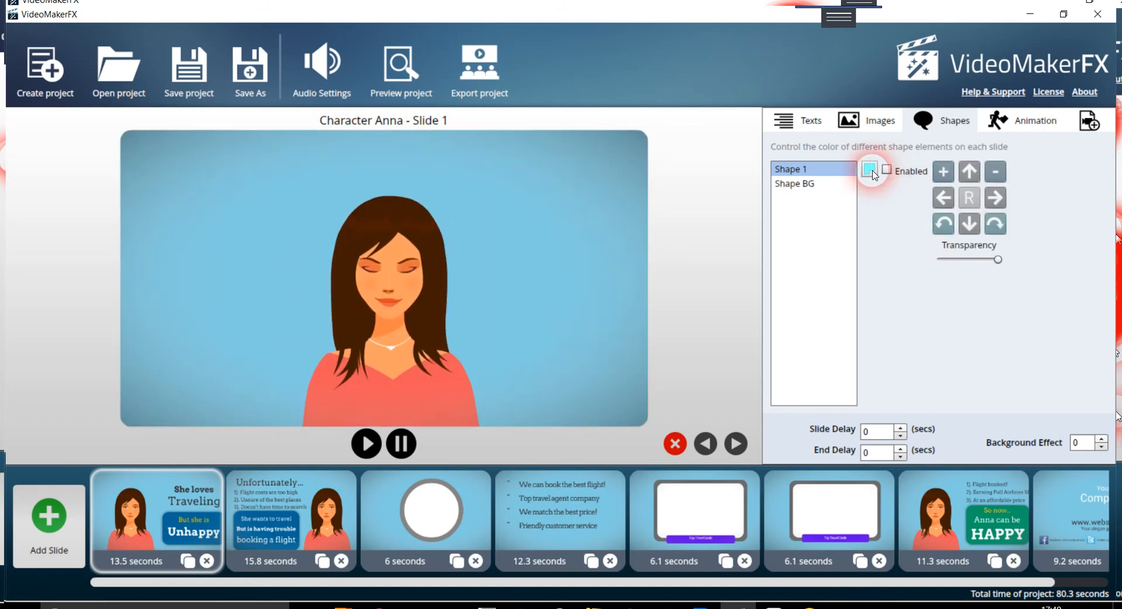
pyautogui.click(841, 183)
pyautogui.click(871, 171)
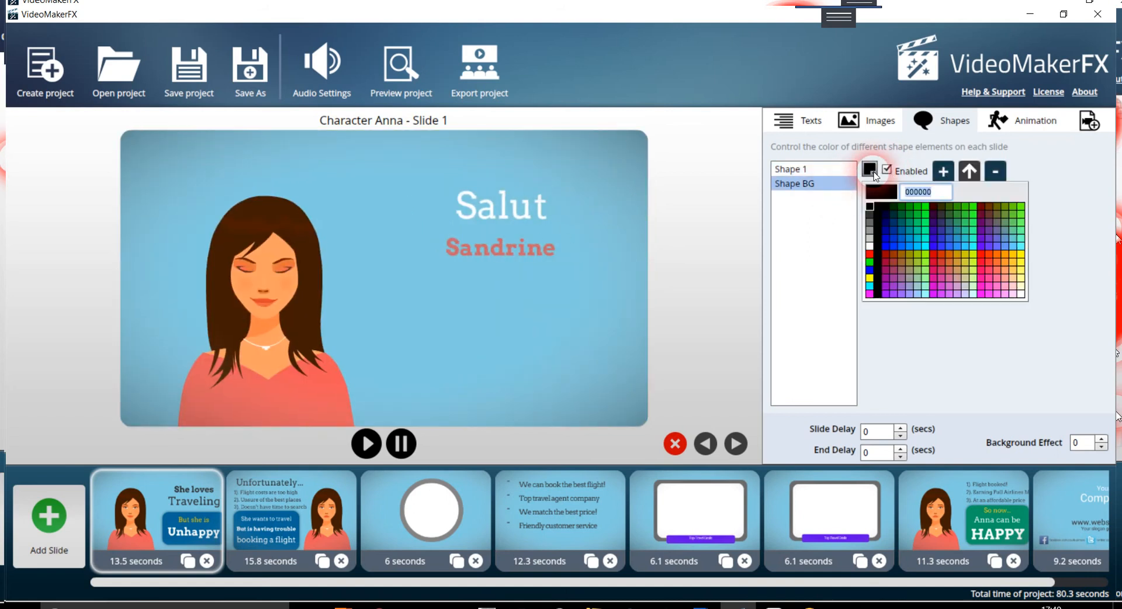
pyautogui.click(974, 268)
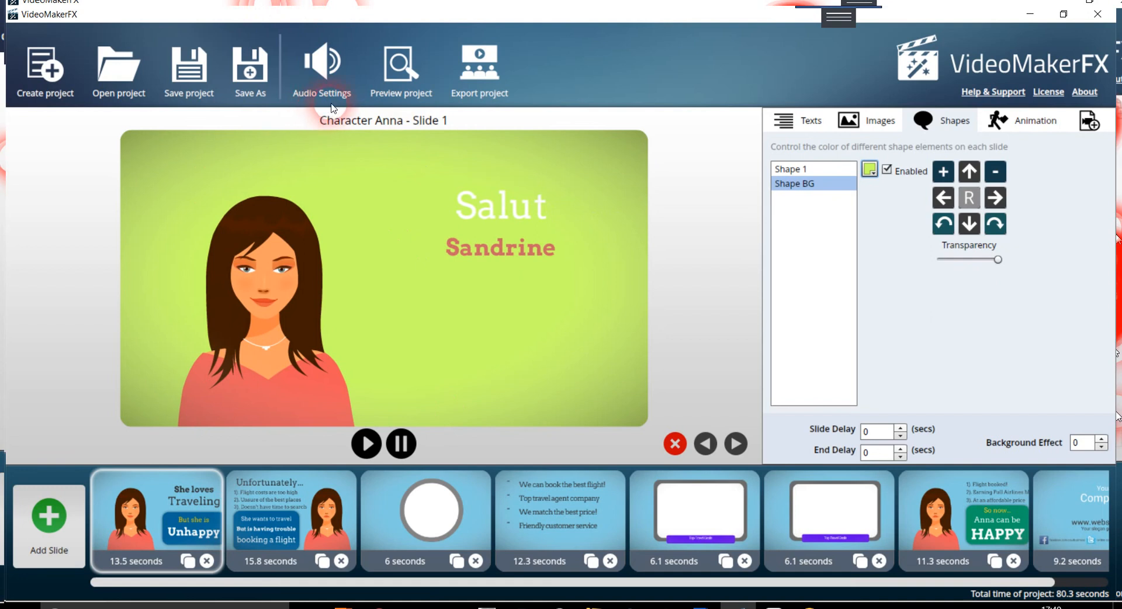
# Enable music on the project's first audio track, choose Big Smiles.mp3, listen to a short sample and apply it.
pyautogui.click(326, 85)
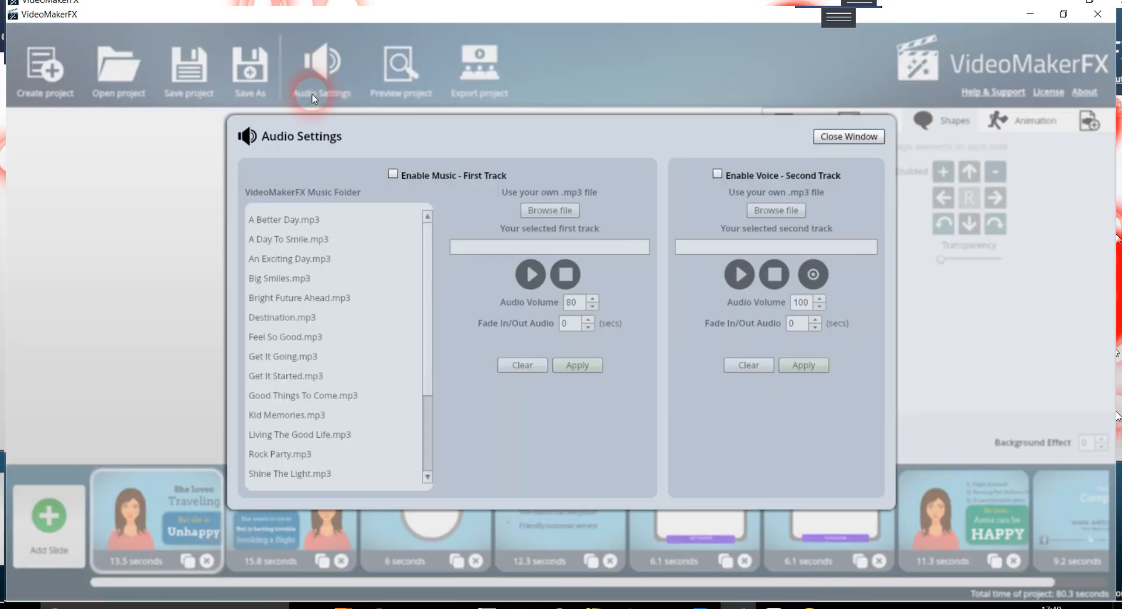
pyautogui.click(400, 177)
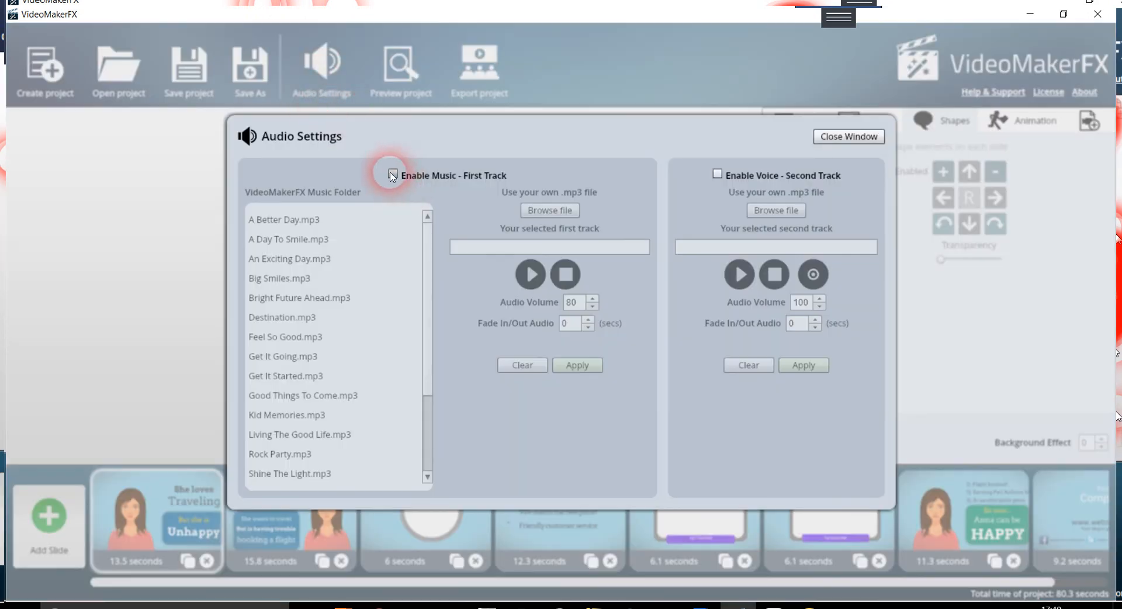
pyautogui.click(392, 175)
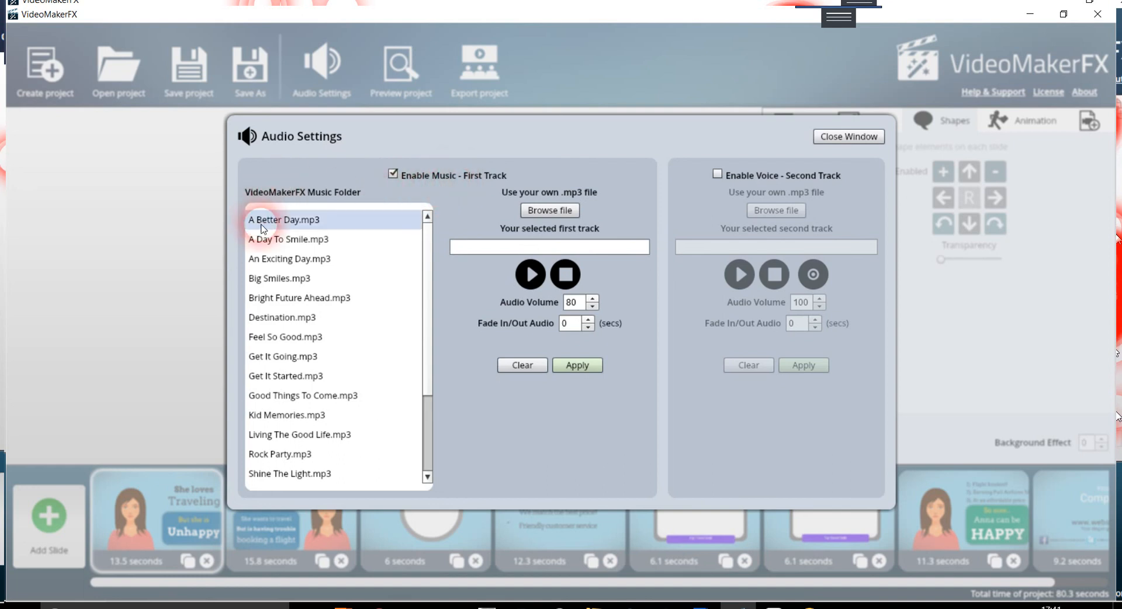
pyautogui.click(279, 278)
pyautogui.click(508, 276)
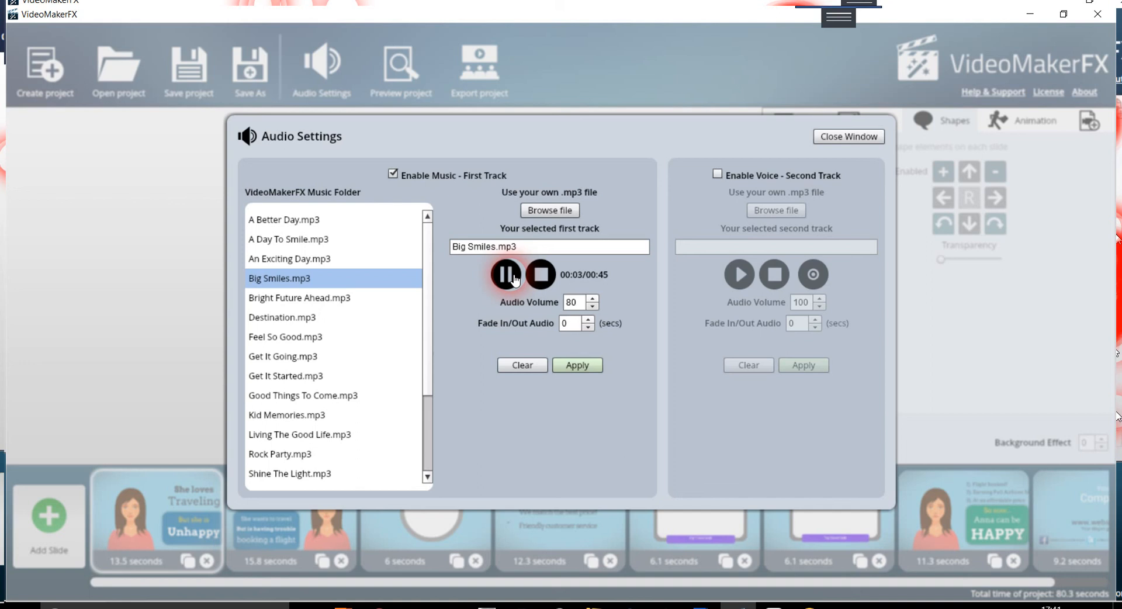
pyautogui.click(514, 279)
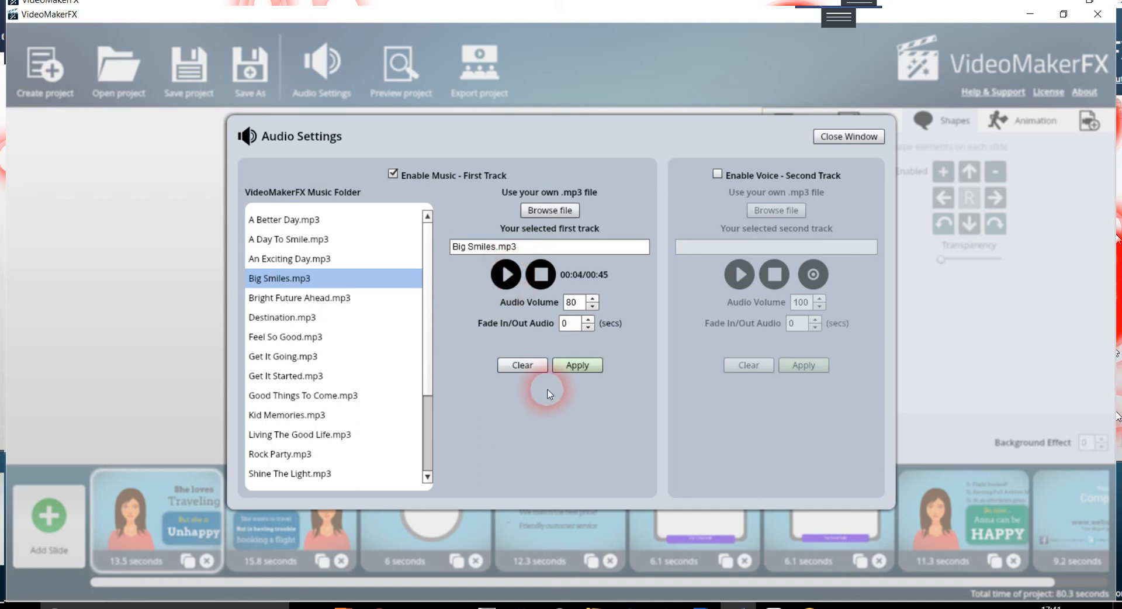
pyautogui.click(575, 366)
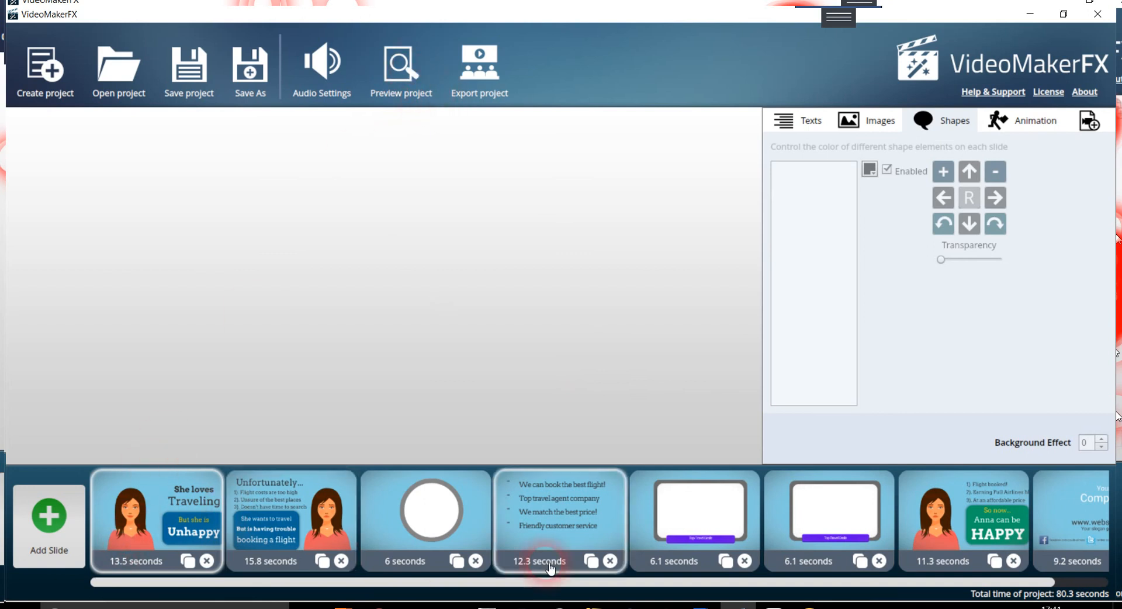
# Preview the project to check the customised first slide with its music, and close the preview.
pyautogui.click(401, 70)
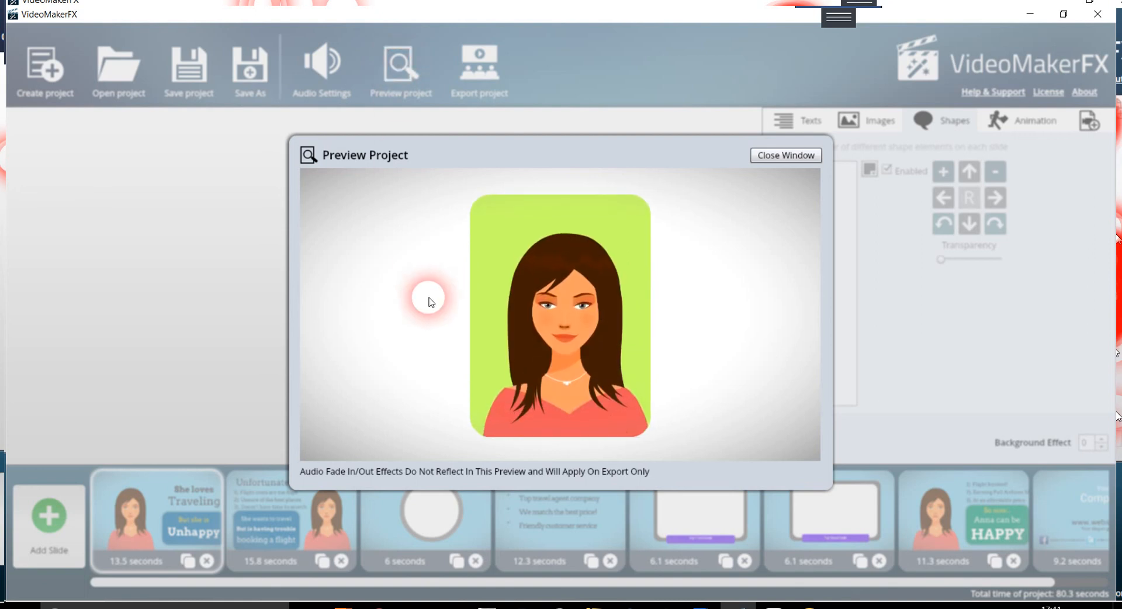
pyautogui.click(773, 157)
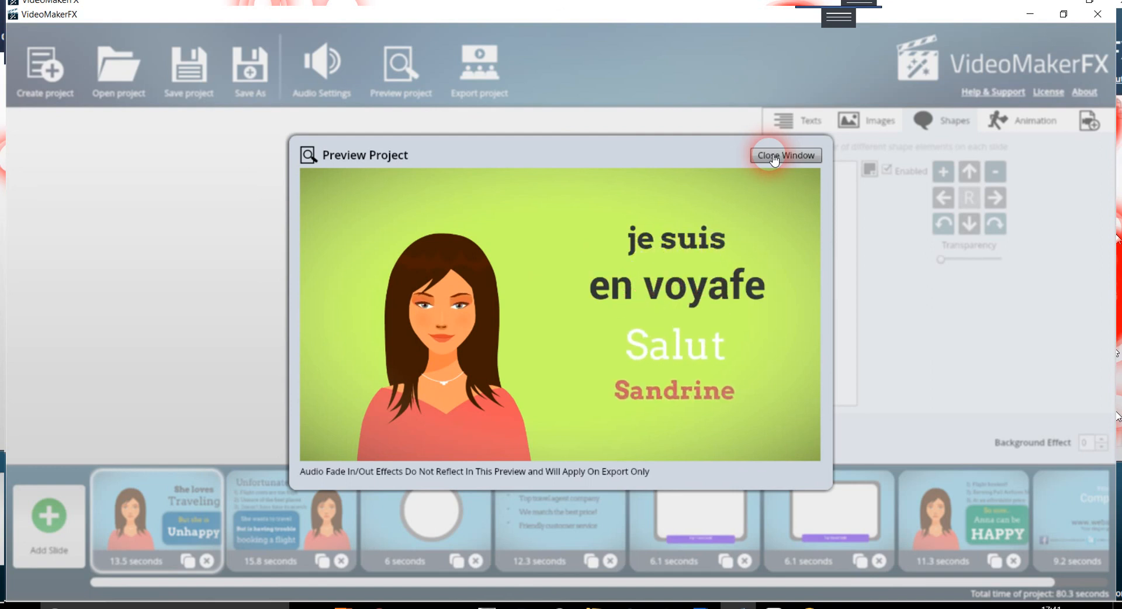
pyautogui.click(773, 159)
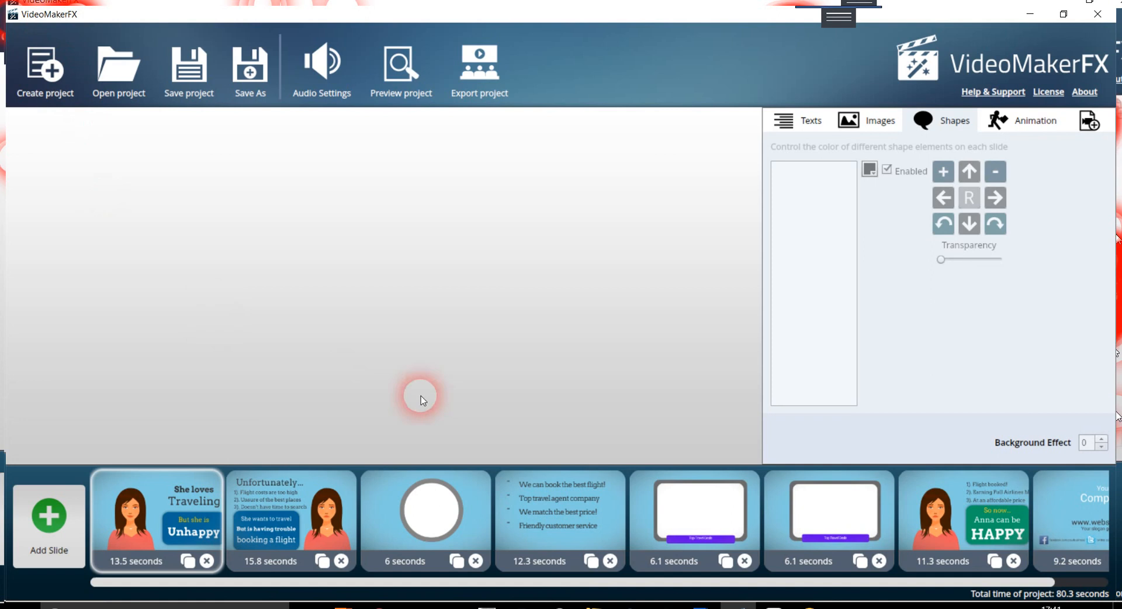
# Delete the "Unfortunately..." slide, the circle-frame slide and the first of the two Top Travel Deals slides.
pyautogui.click(341, 560)
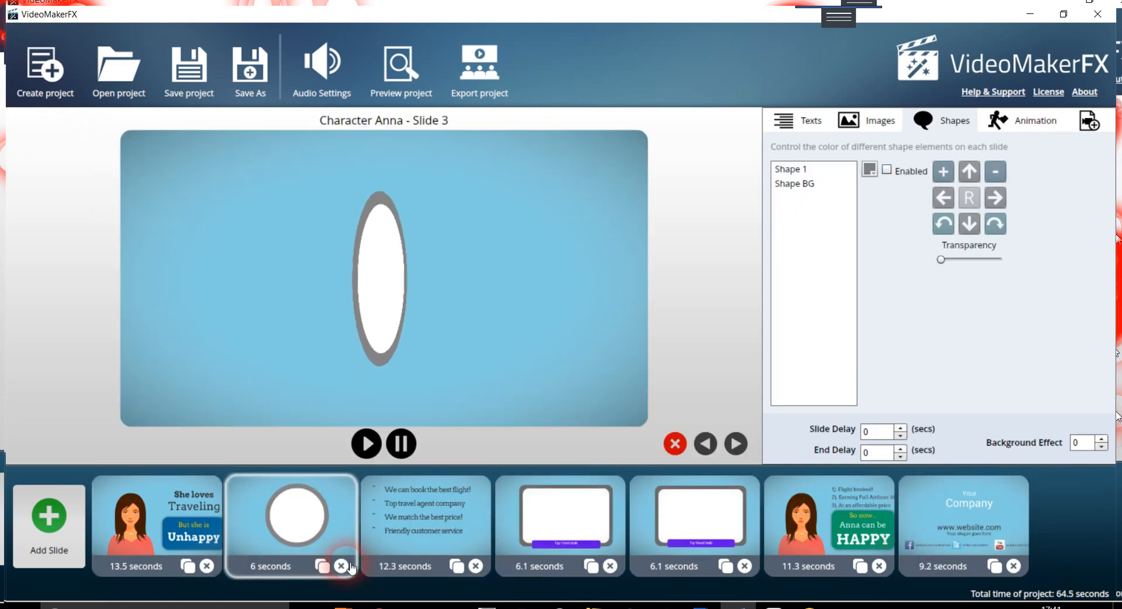
pyautogui.click(346, 566)
pyautogui.click(476, 565)
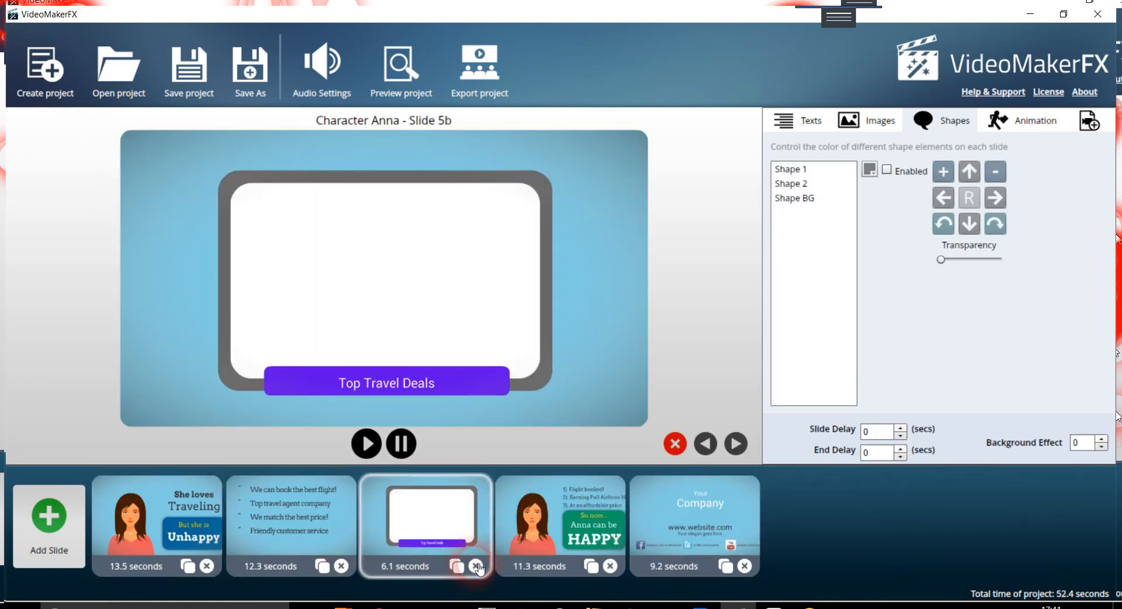
# Duplicate the remaining Top Travel Deals slide twice and open the "We can book the best flight!" checklist slide.
pyautogui.click(391, 568)
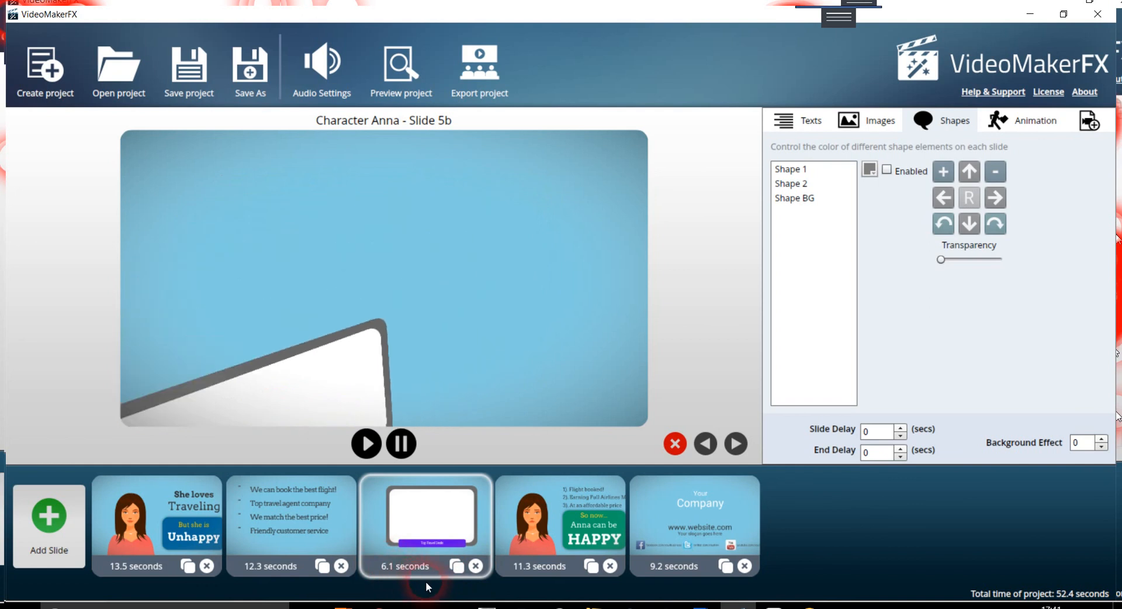
pyautogui.click(456, 566)
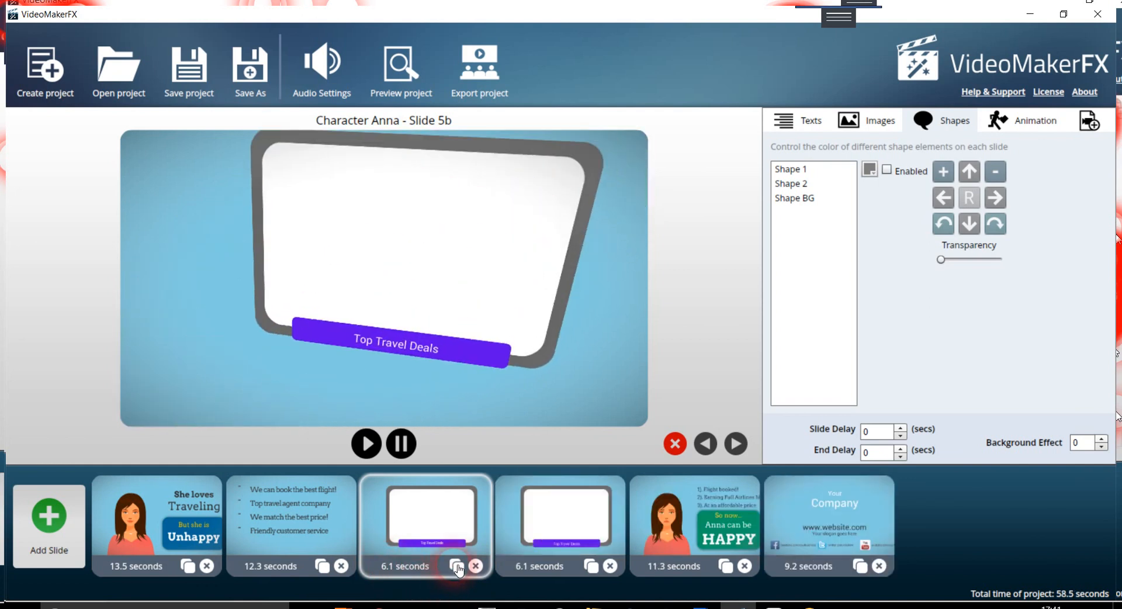
pyautogui.click(457, 567)
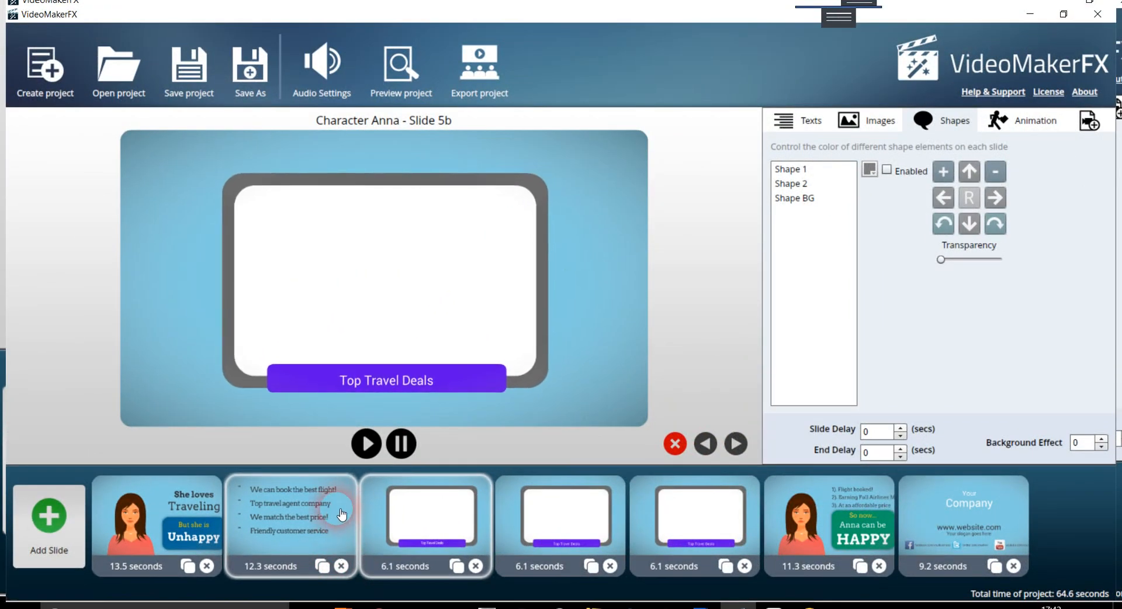
pyautogui.click(342, 514)
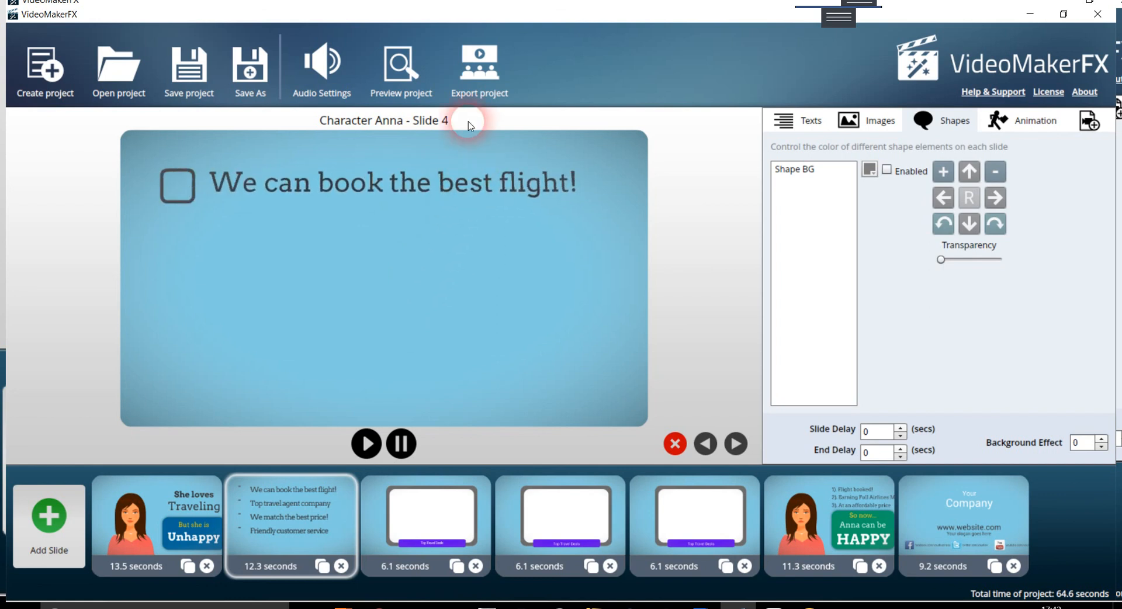
# Examine the video export's save location, size choices and quality choices, and leave without exporting.
pyautogui.click(482, 72)
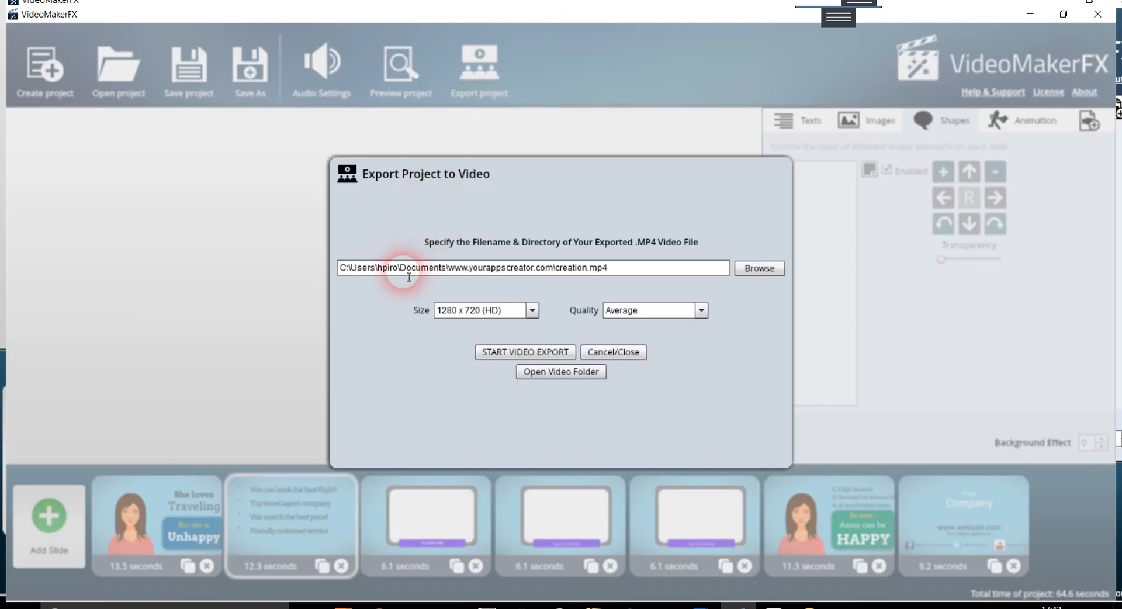
pyautogui.click(760, 268)
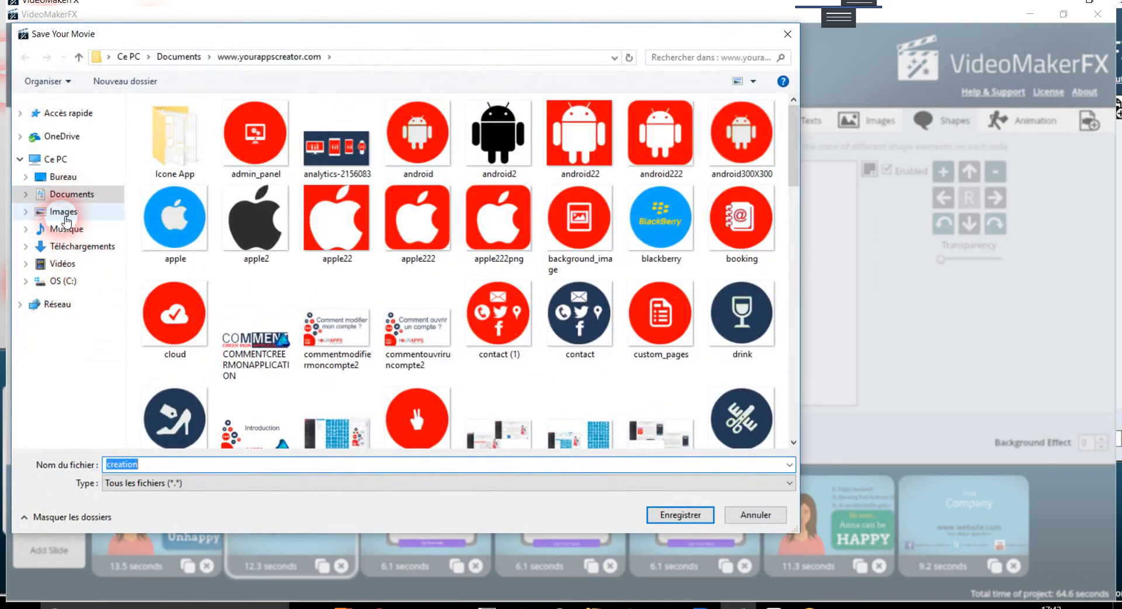
pyautogui.click(787, 34)
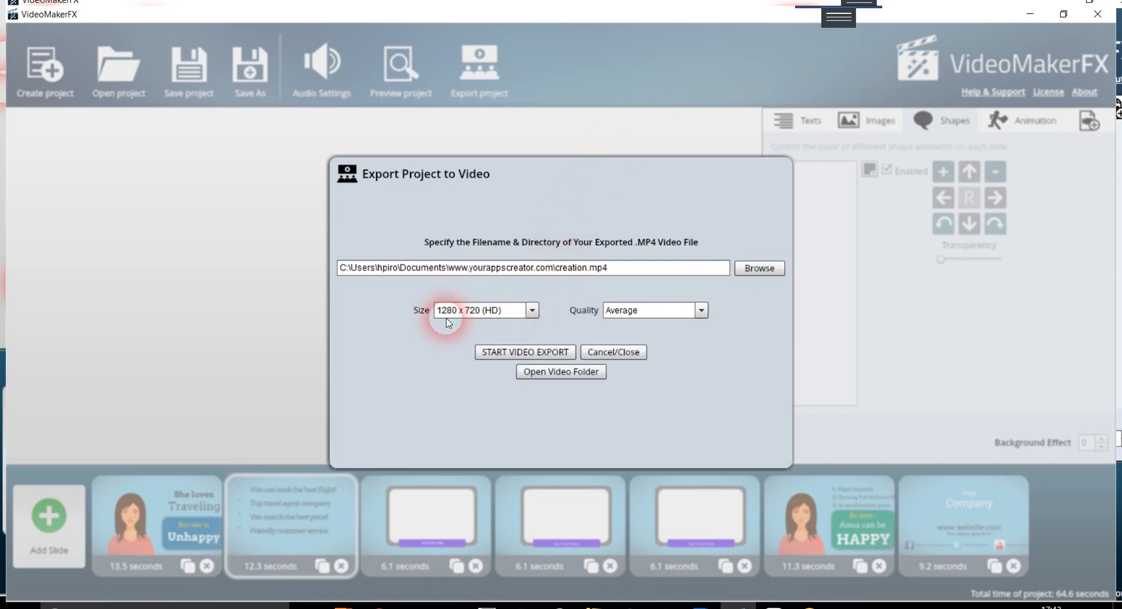
pyautogui.click(532, 311)
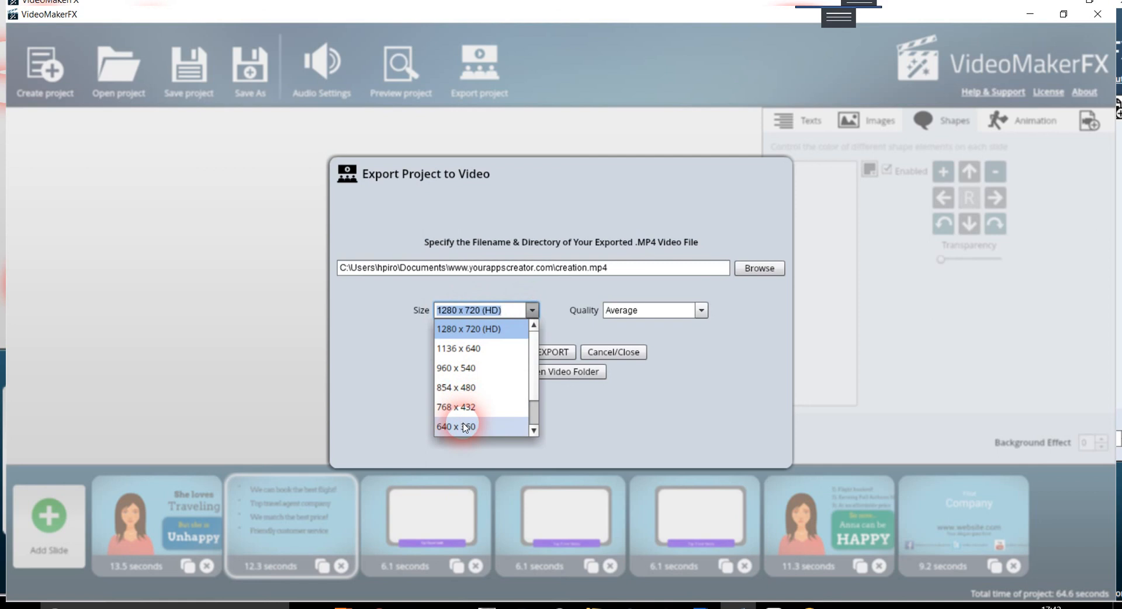
pyautogui.click(532, 314)
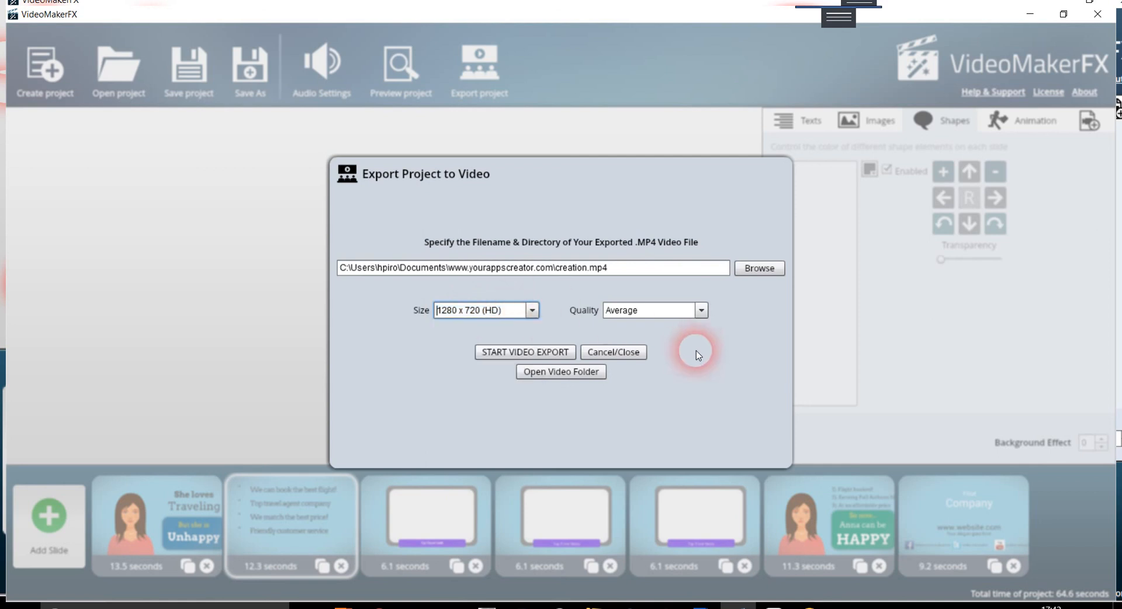
pyautogui.click(700, 312)
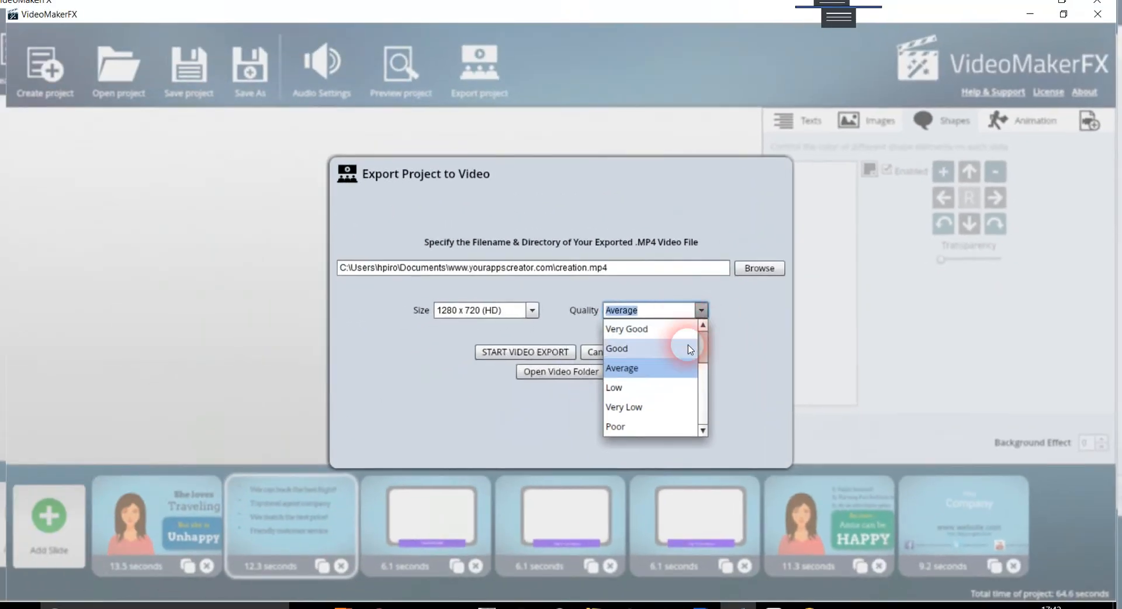
pyautogui.click(524, 395)
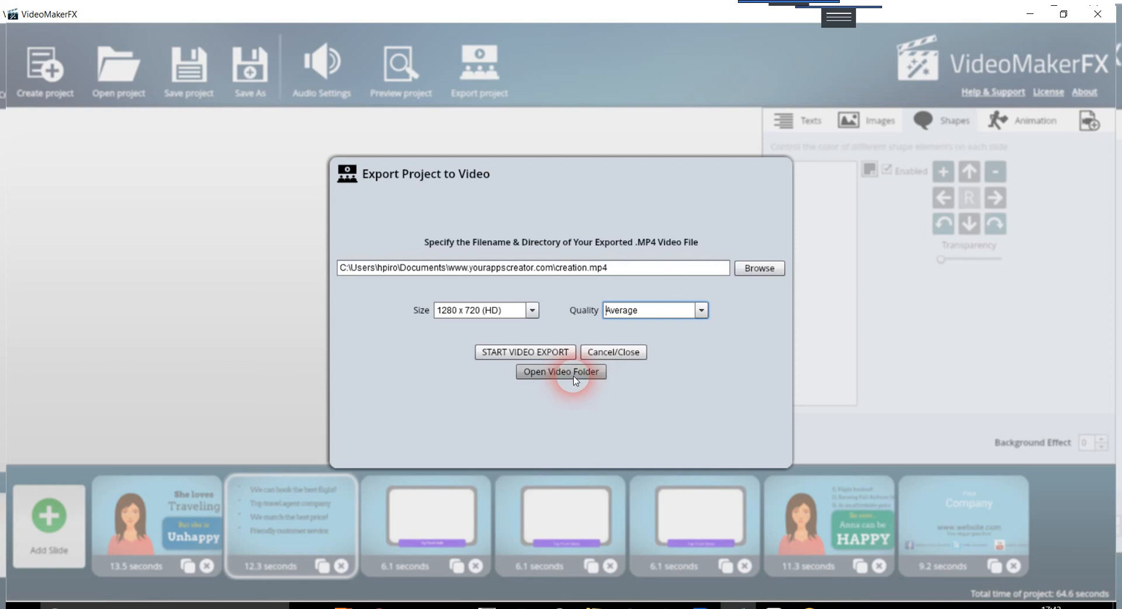
pyautogui.click(597, 351)
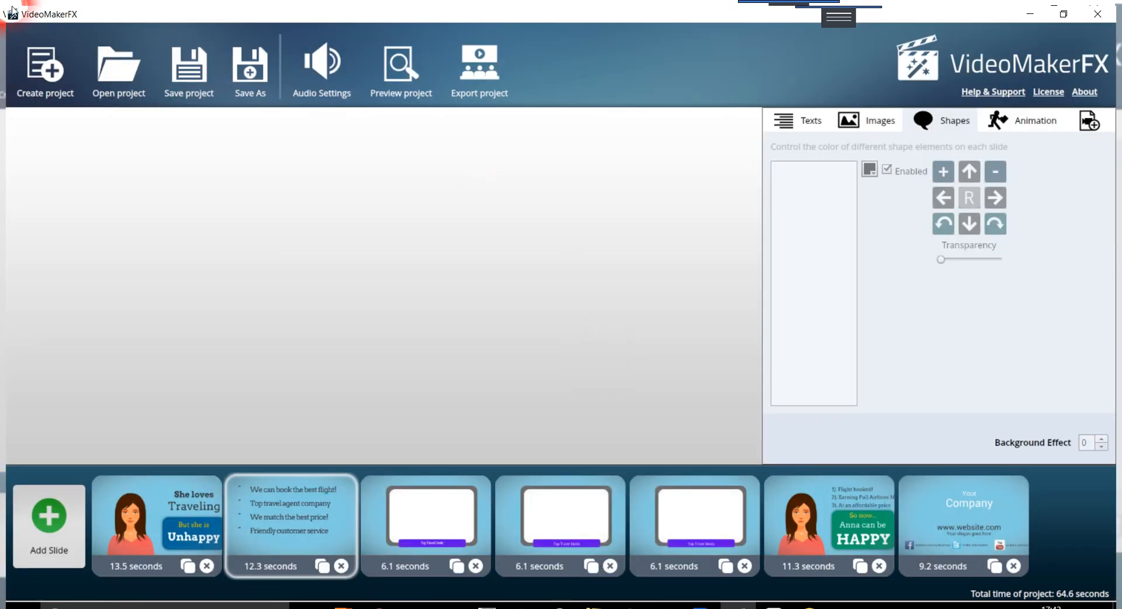